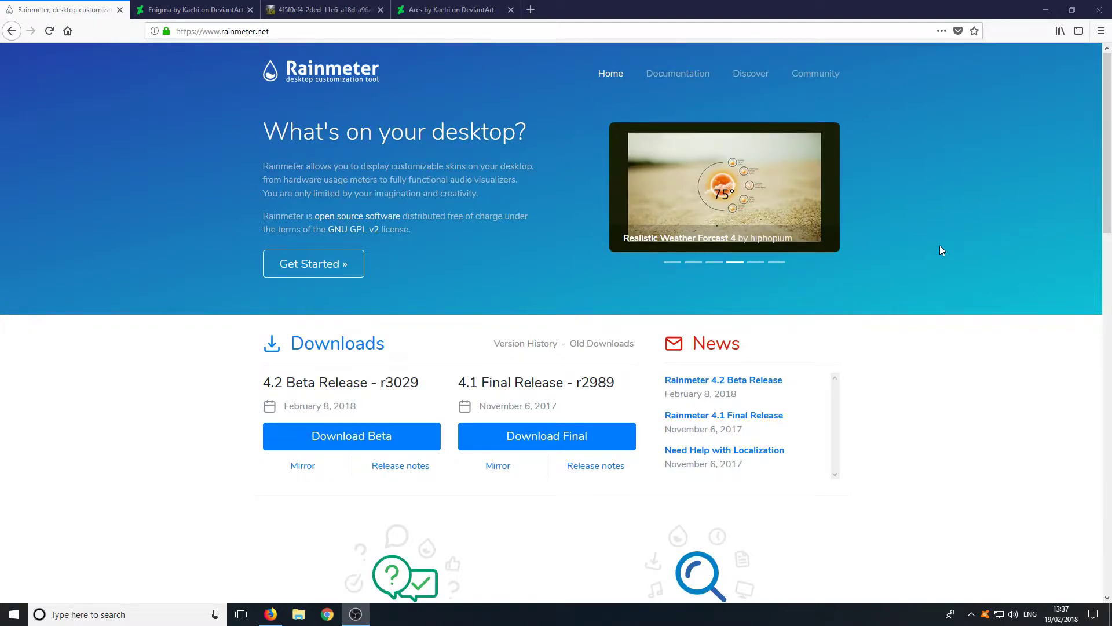
Step: Download the Rainmeter 4.2 beta installer in Firefox, run it and confirm the setup language
{"action": "left_click", "coordinate": [307, 440]}
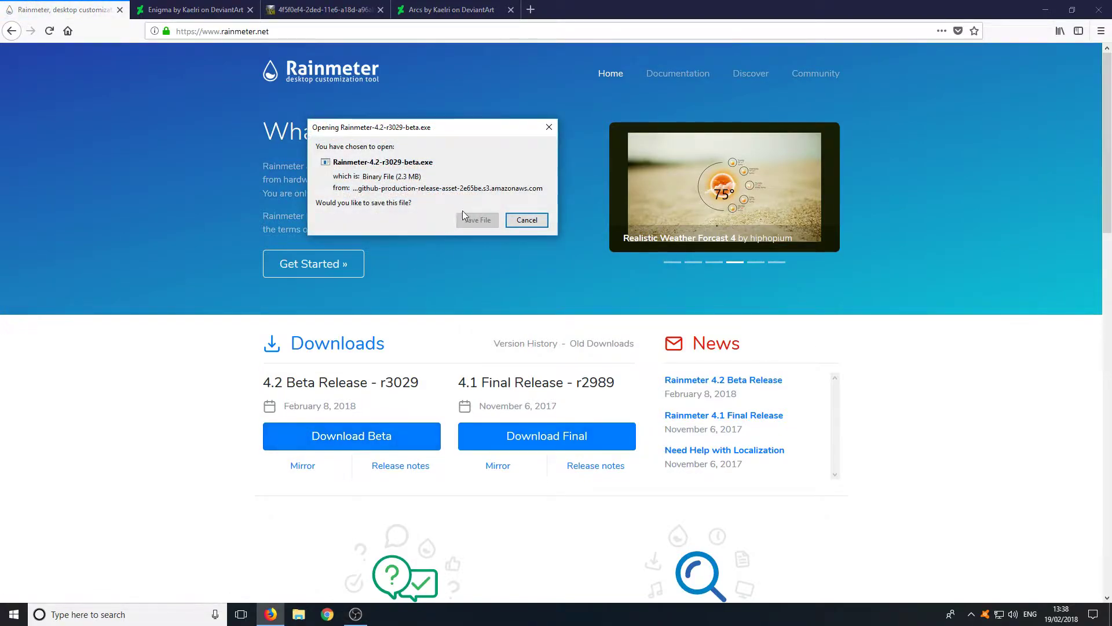
{"action": "left_click", "coordinate": [474, 222]}
{"action": "left_click", "coordinate": [1041, 31]}
{"action": "left_click", "coordinate": [931, 54]}
{"action": "left_click", "coordinate": [603, 319]}
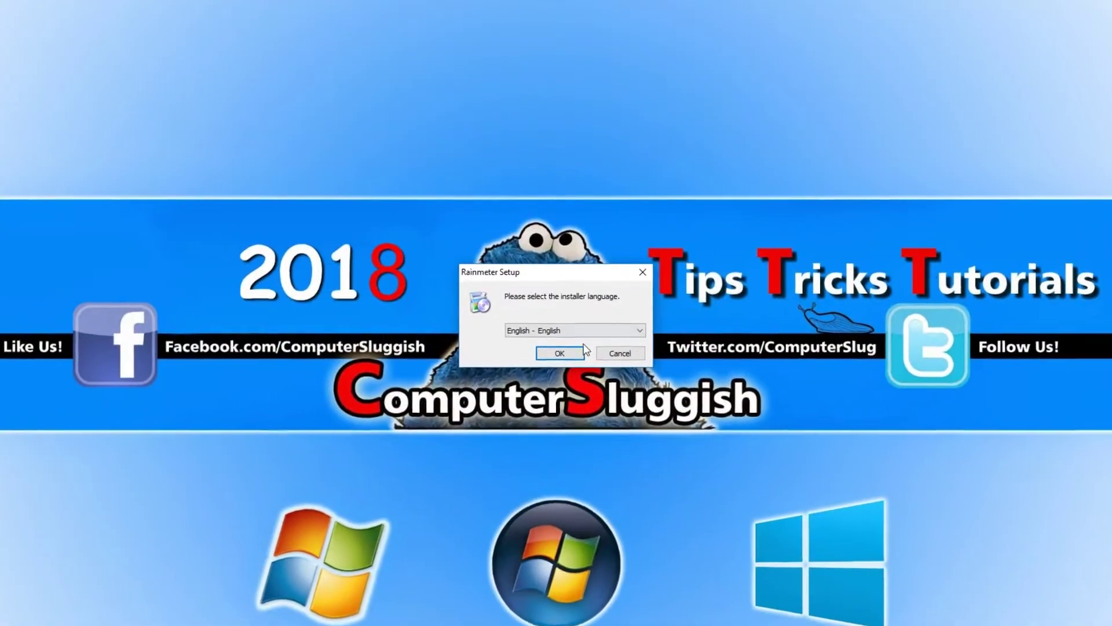
{"action": "left_click", "coordinate": [581, 352]}
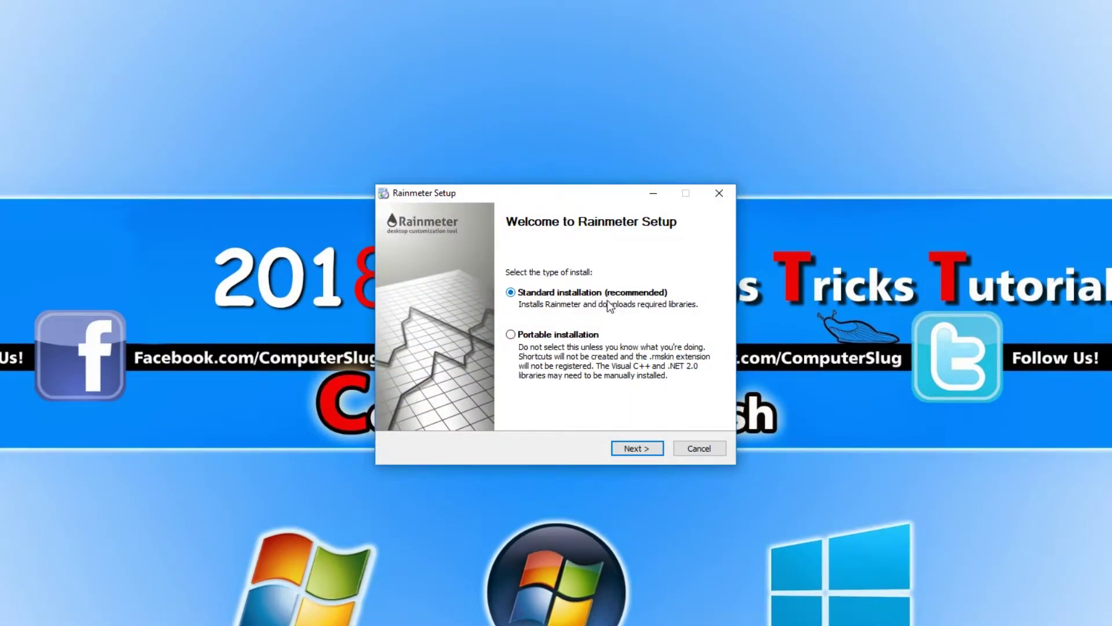
Step: Run a Standard installation of Rainmeter and finish with Rainmeter launching
{"action": "left_click", "coordinate": [646, 450]}
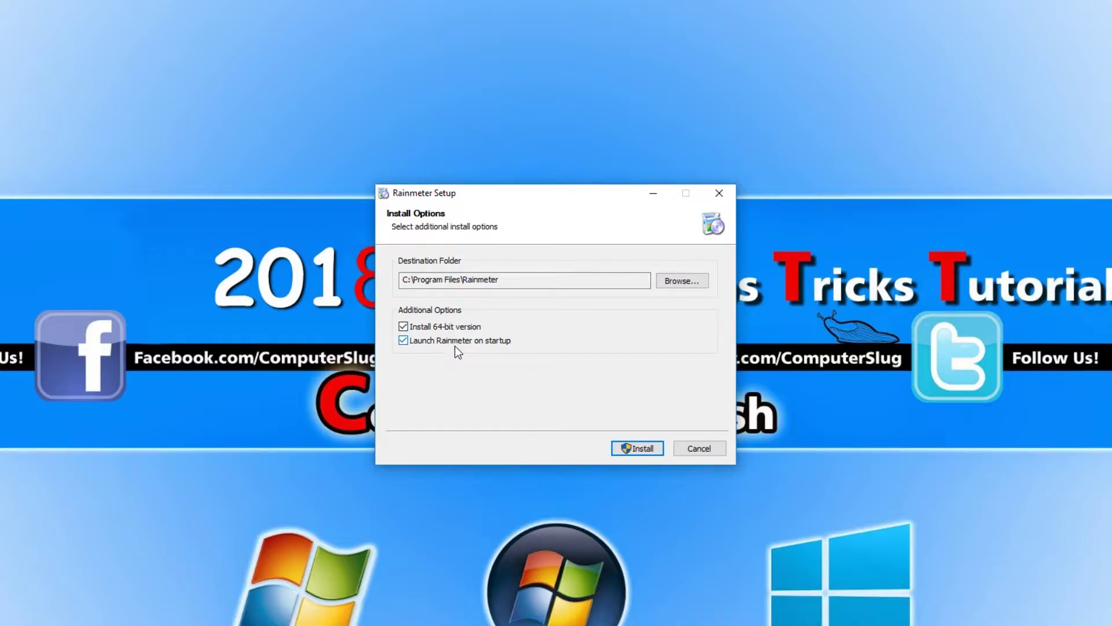
{"action": "left_click", "coordinate": [640, 447]}
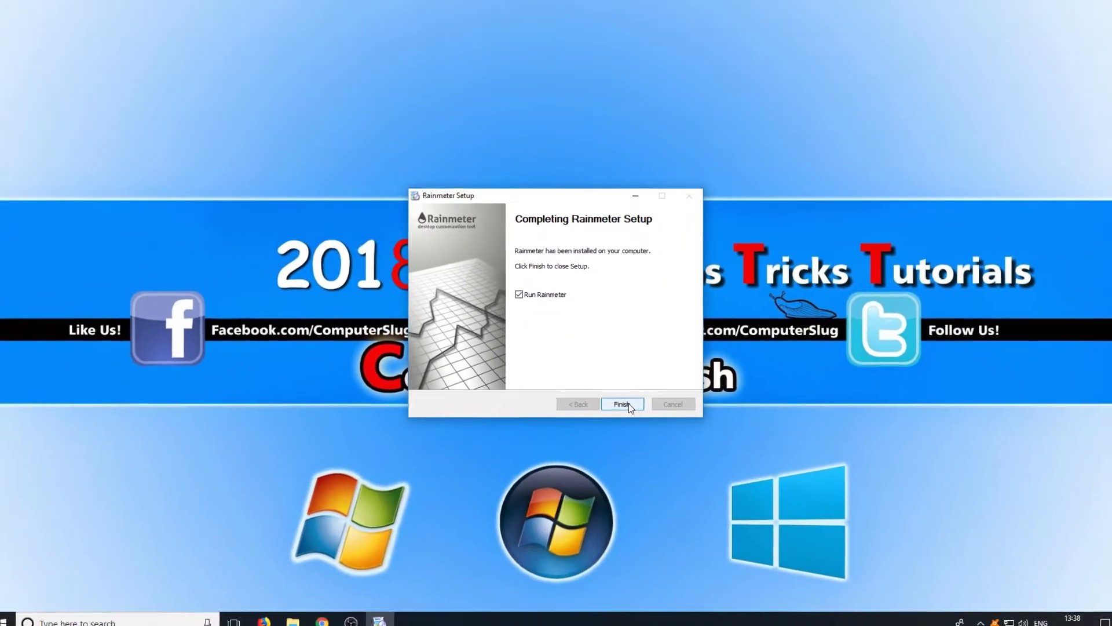
{"action": "left_click", "coordinate": [621, 399]}
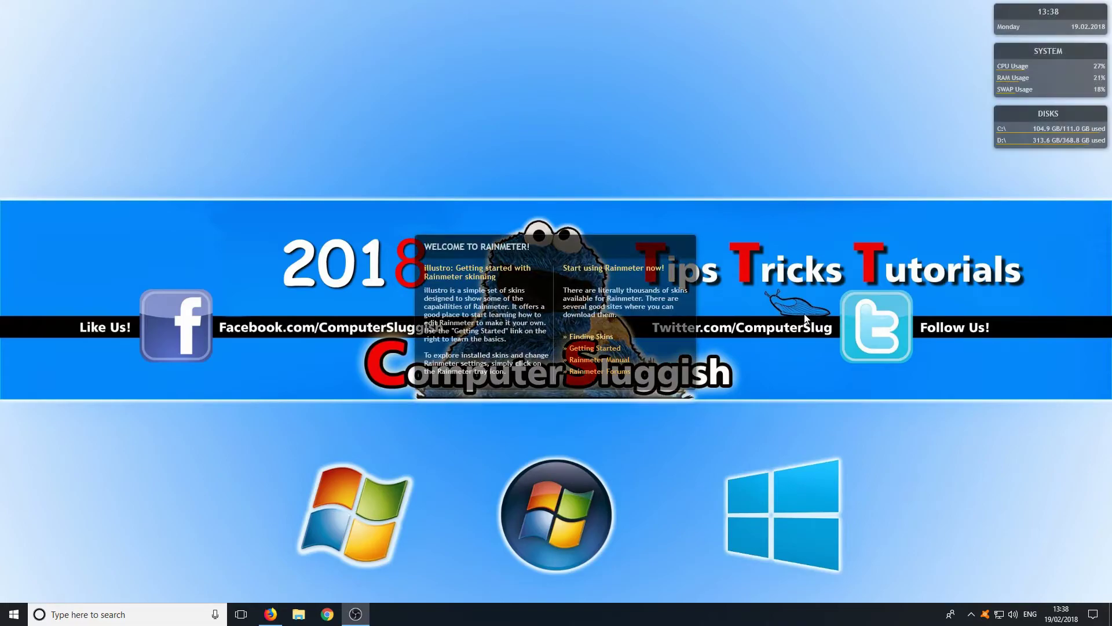
Step: Unload the illustro welcome, DISKS and SYSTEM skins, then bring Firefox back up
{"action": "right_click", "coordinate": [596, 252]}
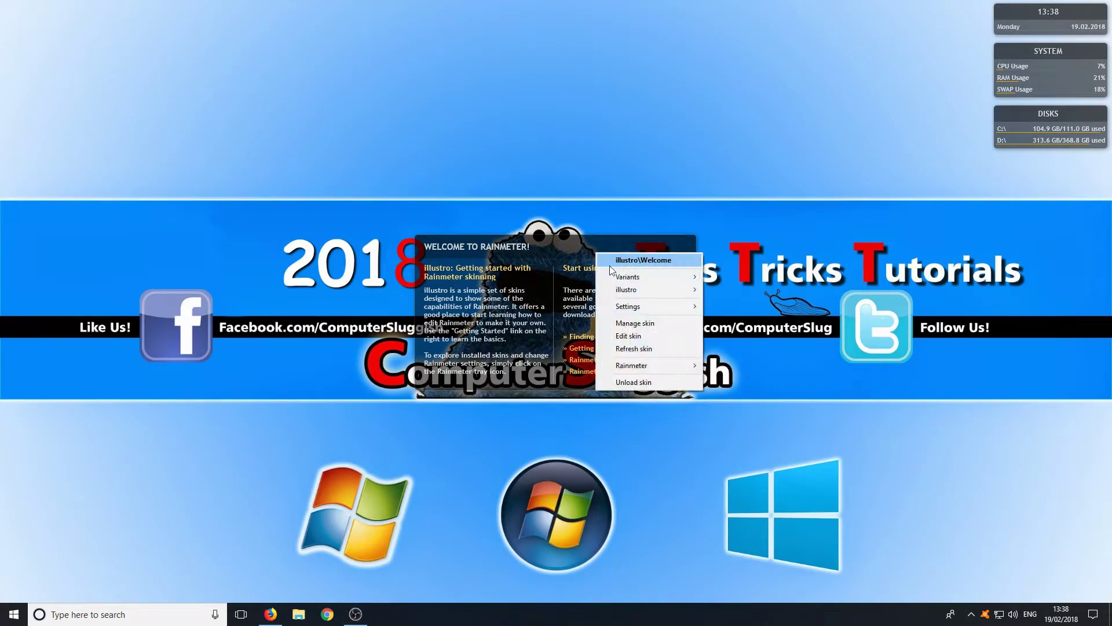
{"action": "left_click", "coordinate": [637, 381]}
{"action": "right_click", "coordinate": [1024, 111]}
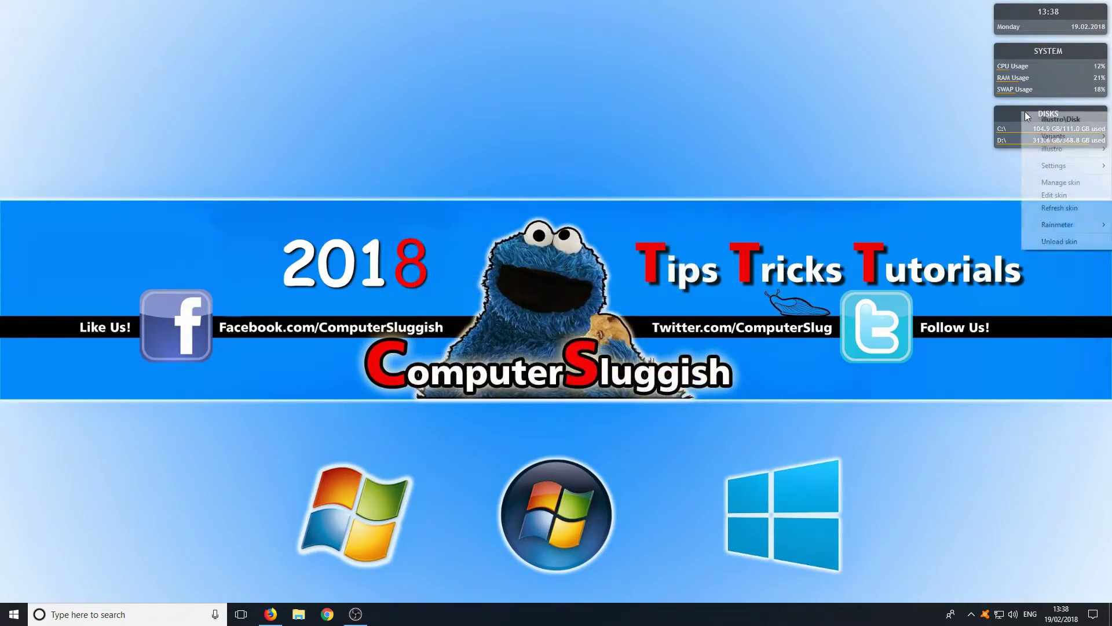
{"action": "left_click", "coordinate": [1047, 242]}
{"action": "right_click", "coordinate": [1016, 51]}
{"action": "left_click", "coordinate": [1048, 180]}
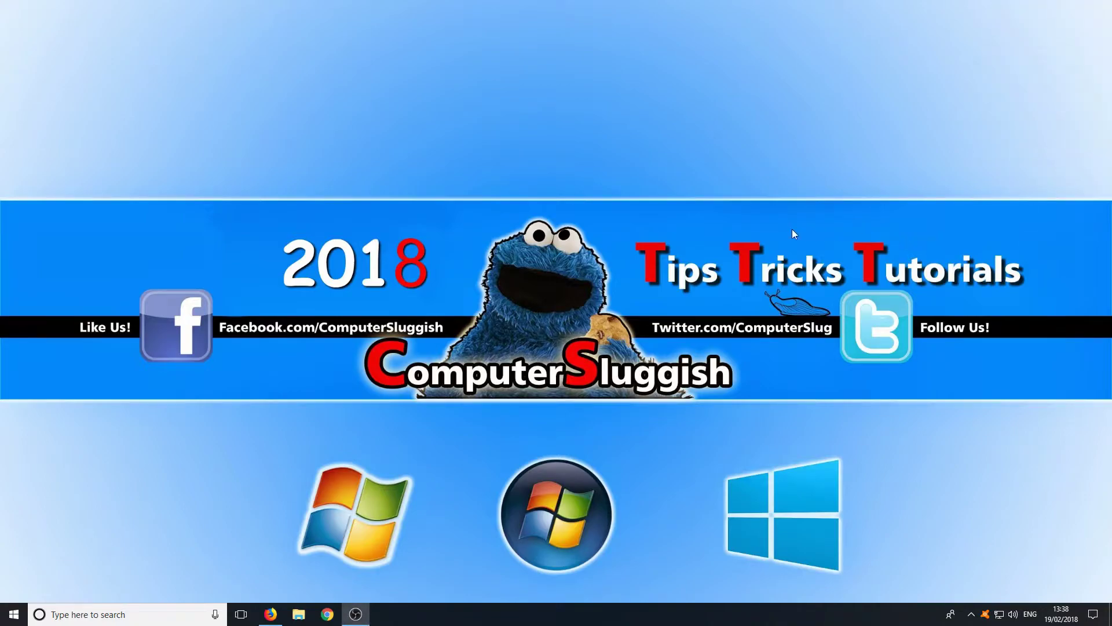
{"action": "left_click", "coordinate": [271, 614]}
Step: Download Enigma from its DeviantArt page and install it via Rainmeter.SkinInstaller
{"action": "left_click", "coordinate": [216, 9]}
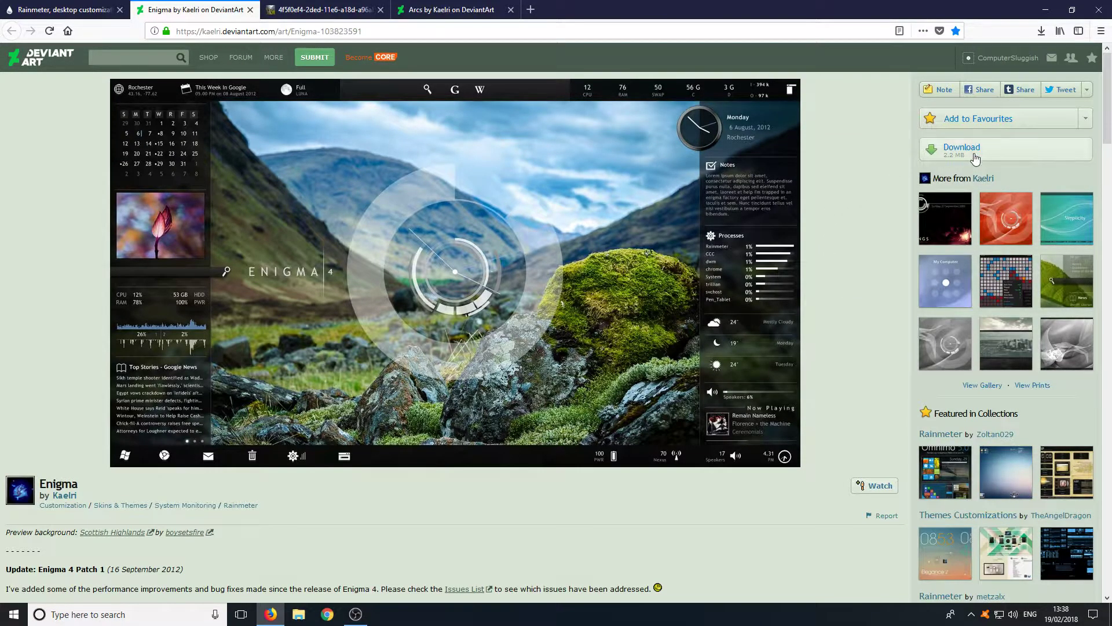
{"action": "left_click", "coordinate": [950, 155]}
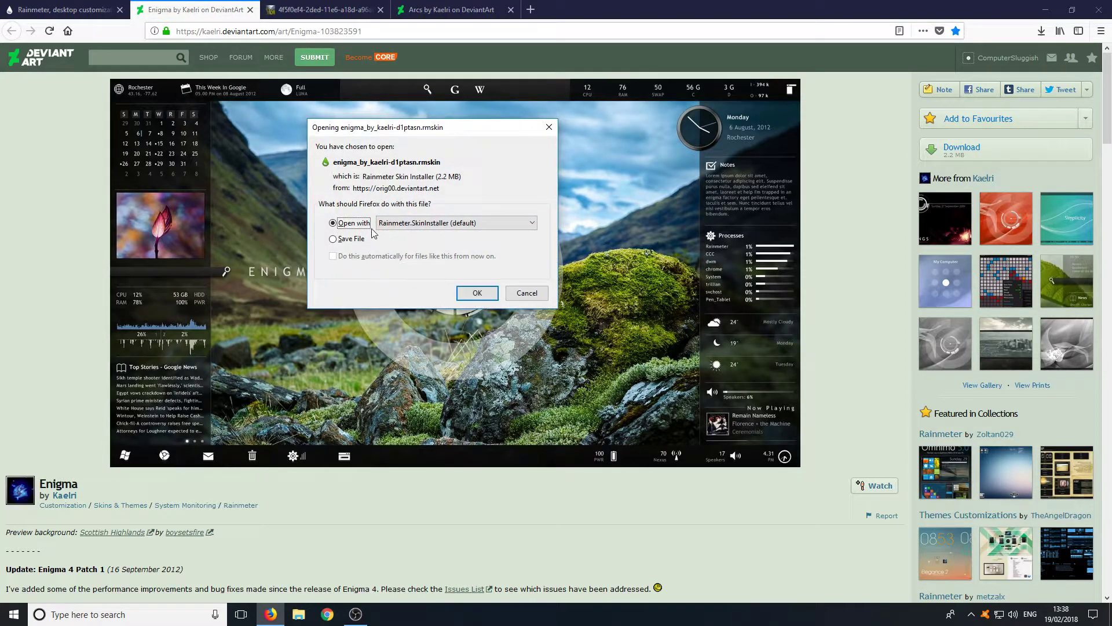
{"action": "left_click", "coordinate": [477, 293]}
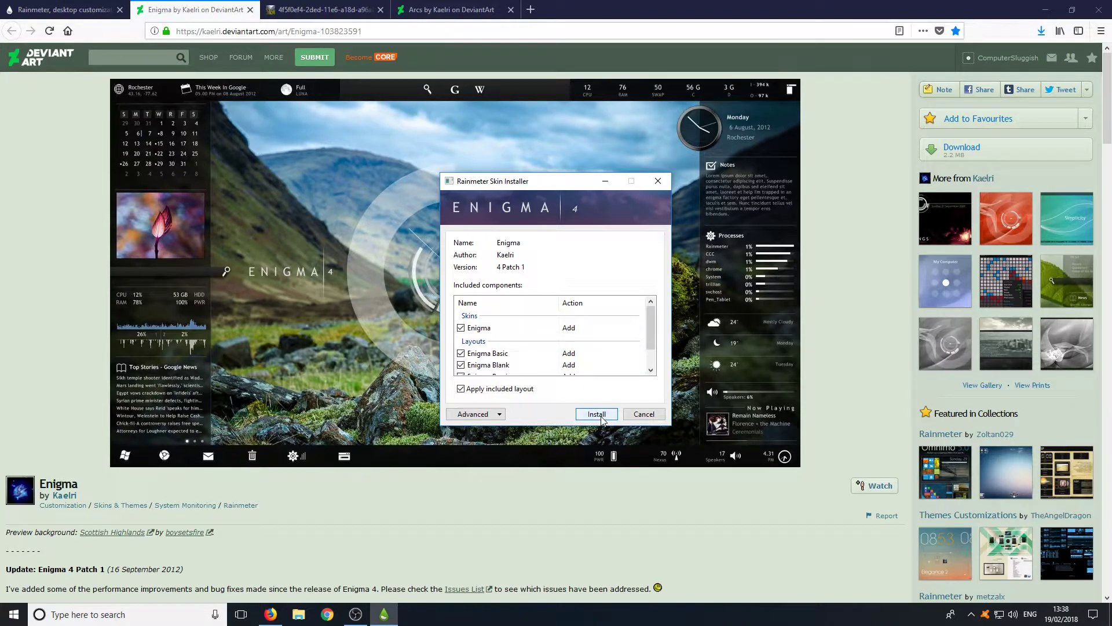
{"action": "left_click", "coordinate": [597, 414]}
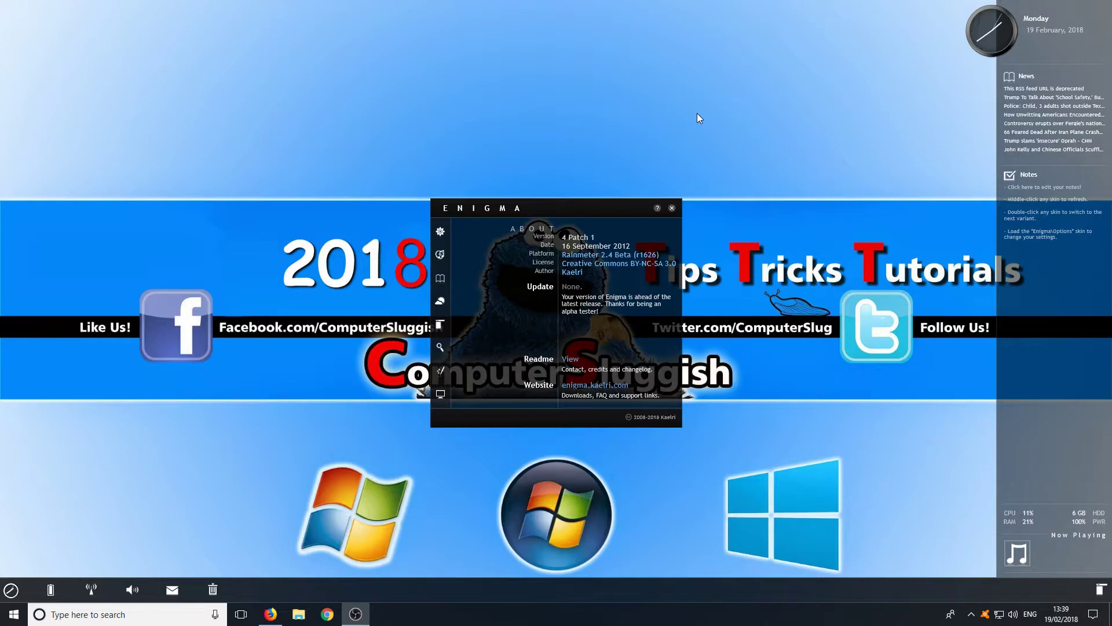
Step: Close the Enigma About panel and load Enigma > Sidebar > Sidebar.ini on the left edge
{"action": "left_click", "coordinate": [672, 208]}
{"action": "right_click", "coordinate": [1014, 338]}
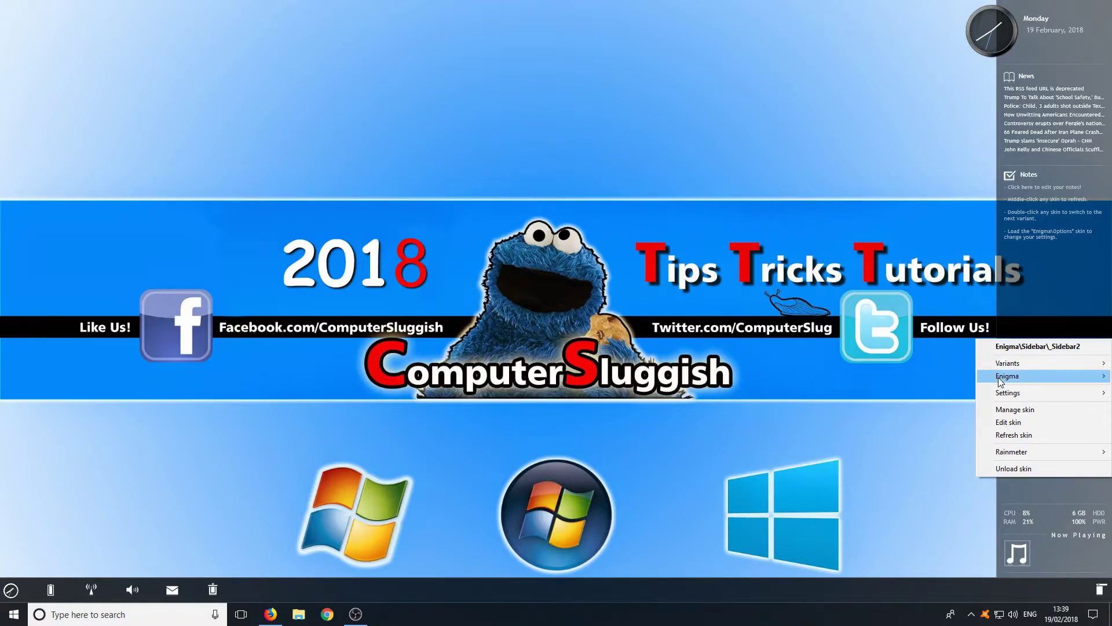
{"action": "mouse_move", "coordinate": [1011, 375]}
{"action": "mouse_move", "coordinate": [937, 386]}
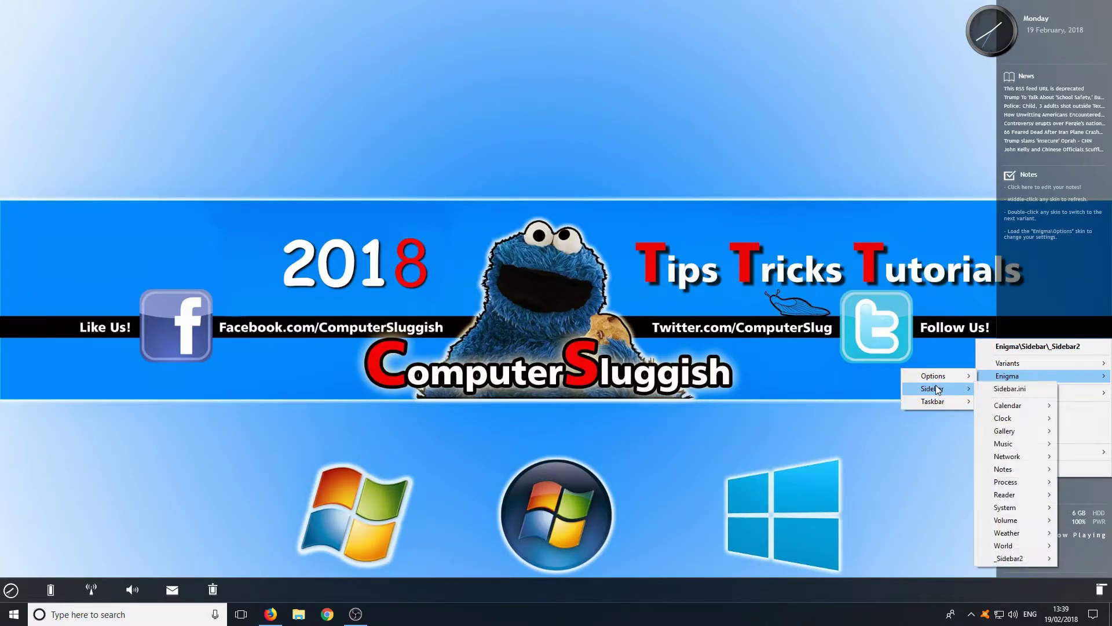
{"action": "left_click", "coordinate": [1039, 392]}
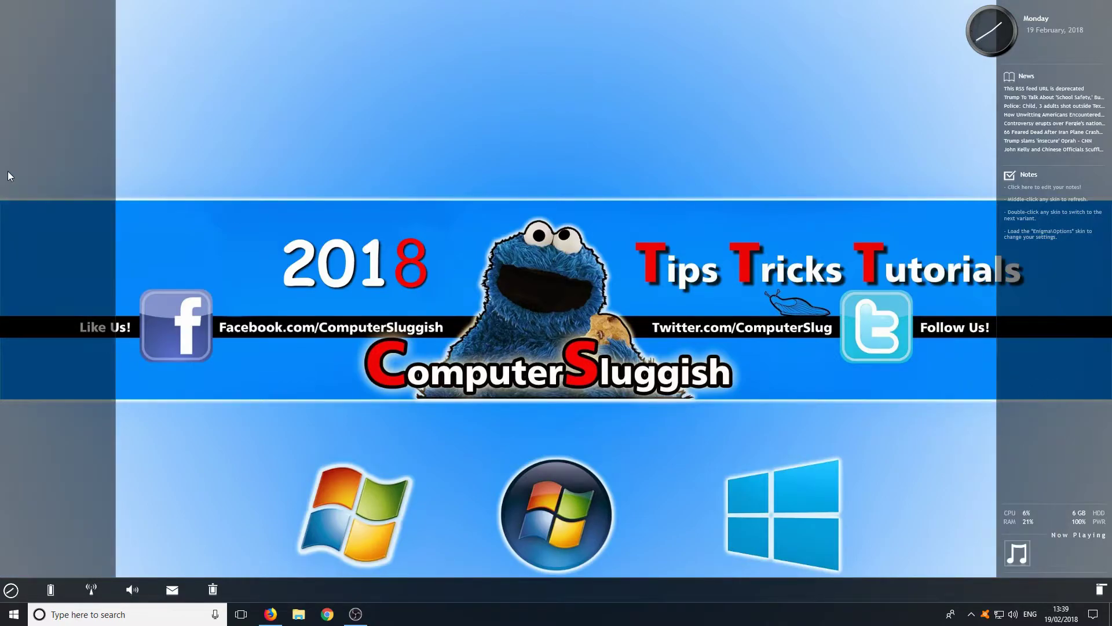
Step: Load Enigma > Taskbar > Taskbar.ini as a bar across the top of the desktop
{"action": "right_click", "coordinate": [66, 103]}
{"action": "mouse_move", "coordinate": [128, 140]}
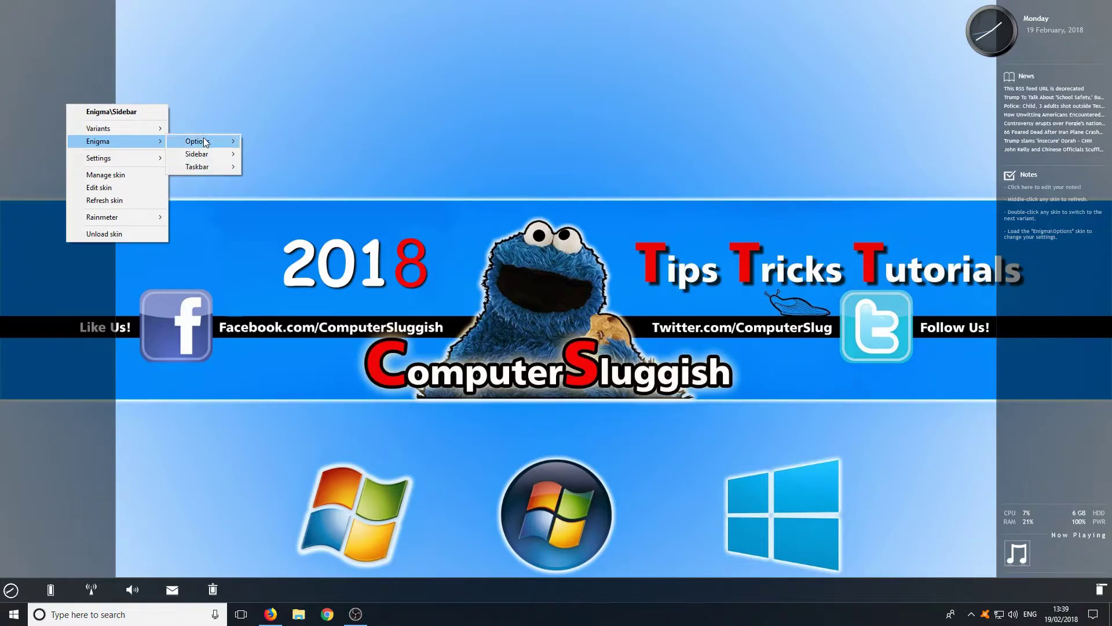
{"action": "mouse_move", "coordinate": [211, 154]}
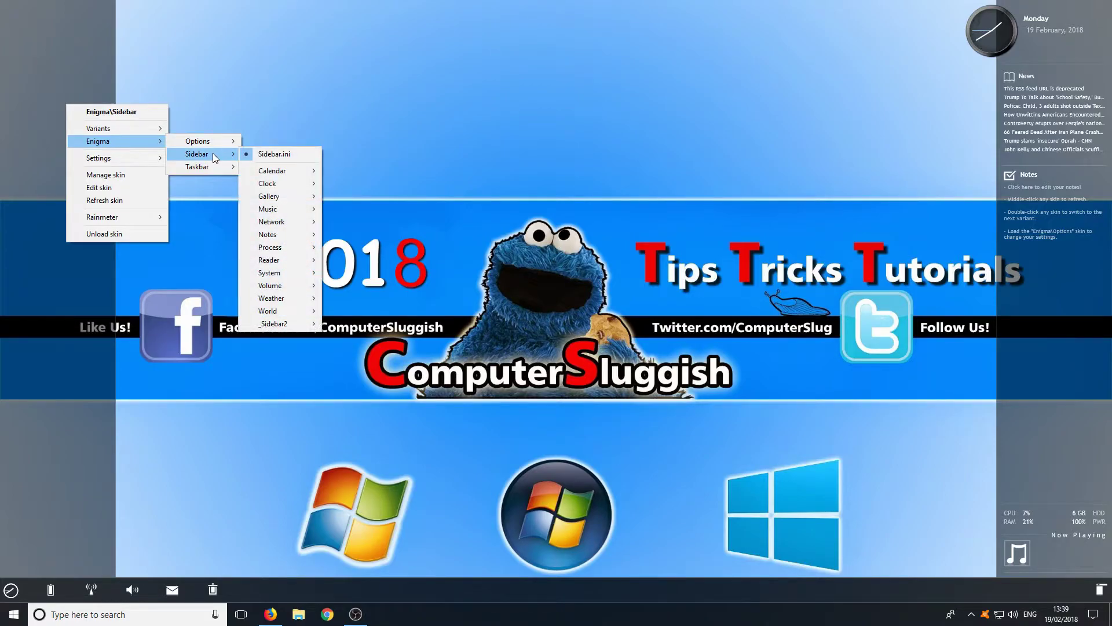
{"action": "mouse_move", "coordinate": [294, 331]}
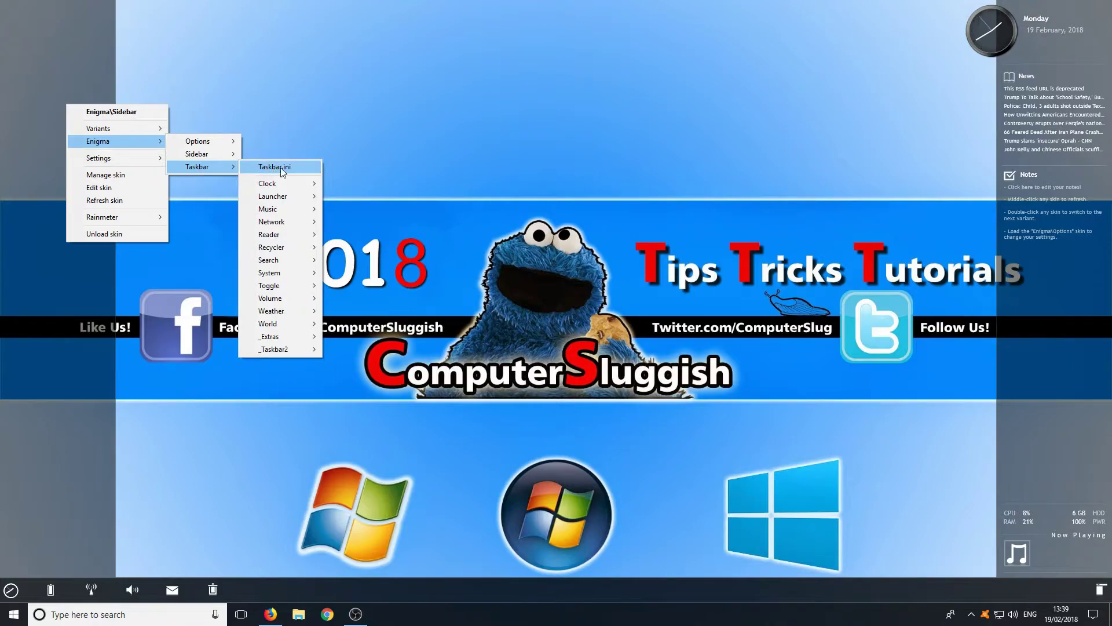
{"action": "left_click", "coordinate": [297, 168]}
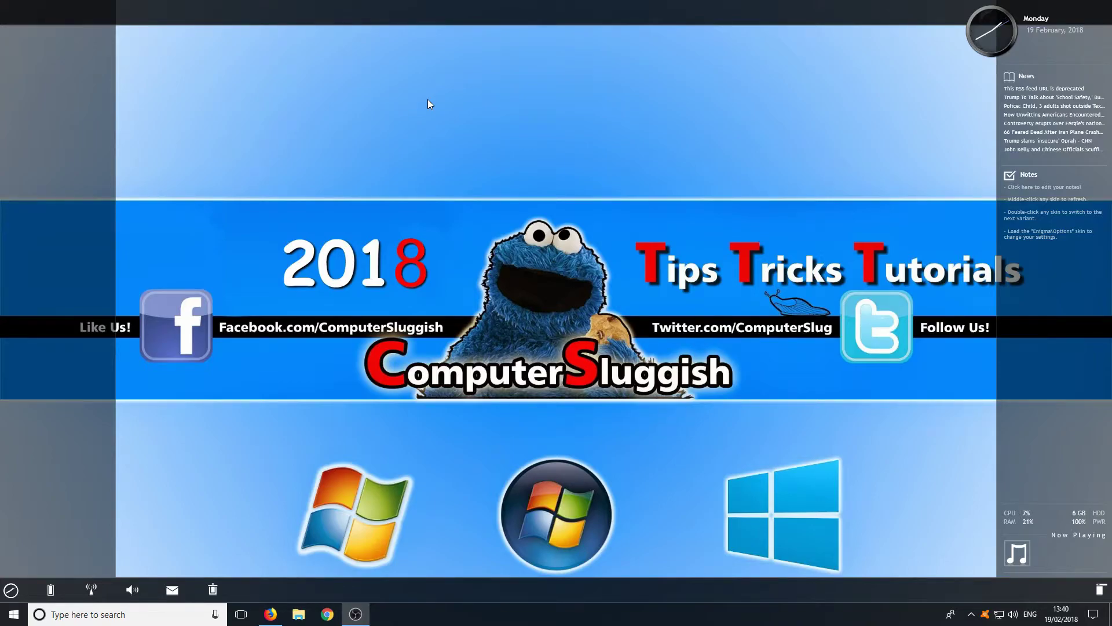
Step: Load Enigma's Sidebar > Calendar > Calendar.ini and drag it into the left sidebar
{"action": "right_click", "coordinate": [94, 125]}
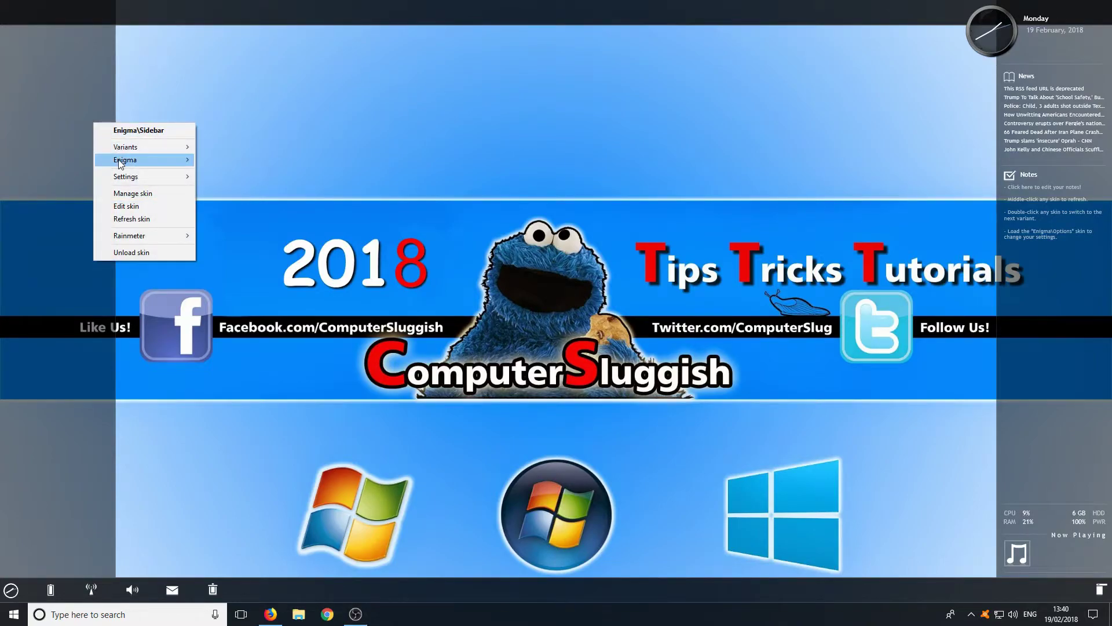
{"action": "mouse_move", "coordinate": [122, 164]}
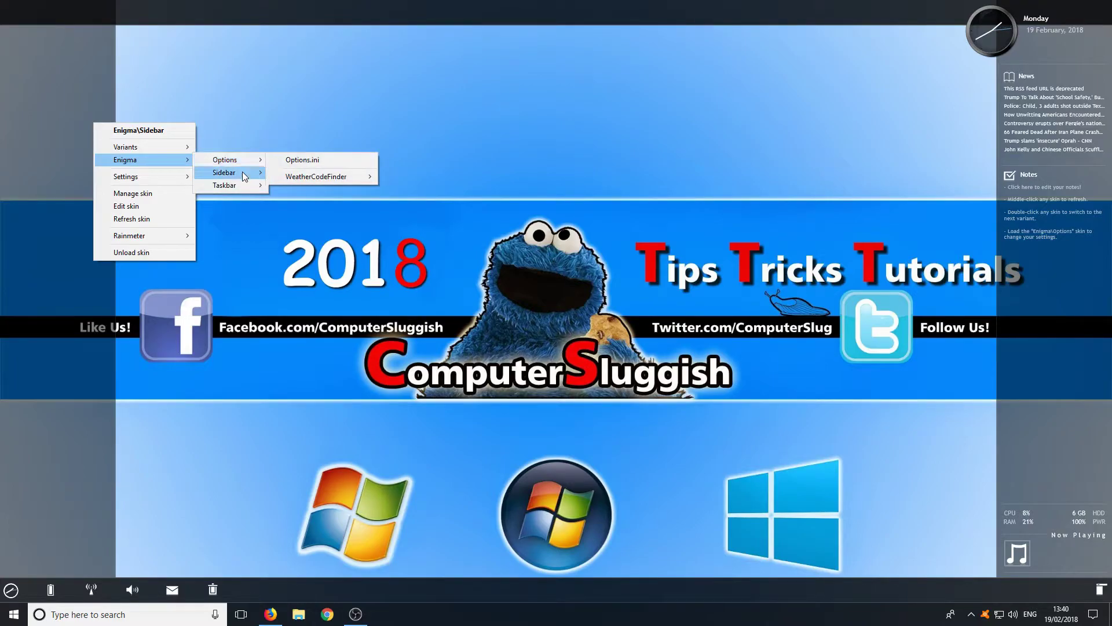
{"action": "mouse_move", "coordinate": [242, 173]}
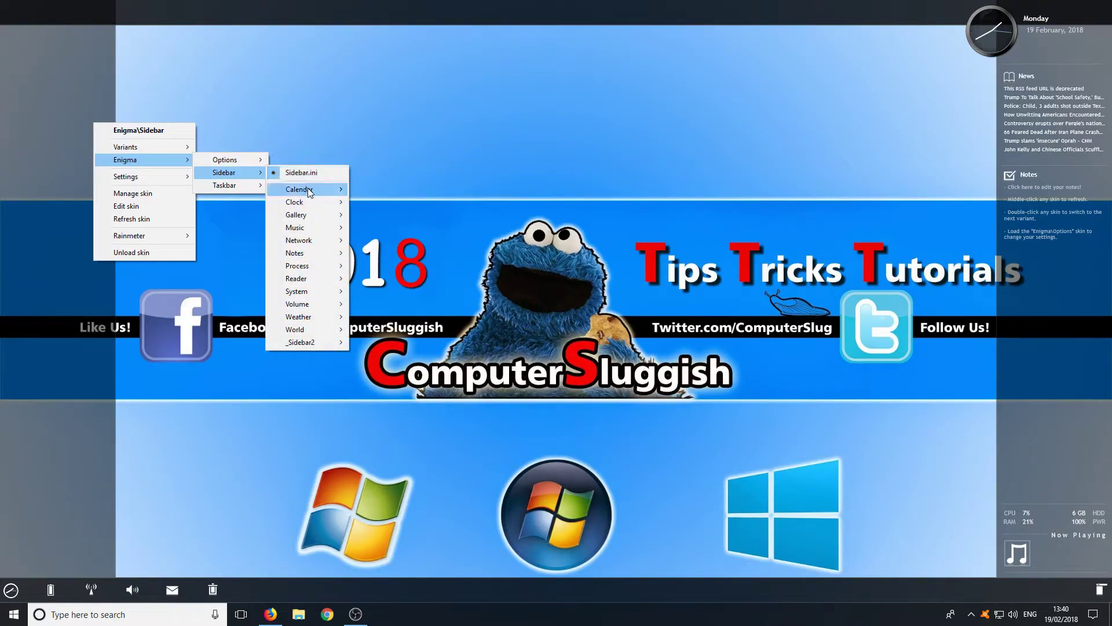
{"action": "mouse_move", "coordinate": [311, 190]}
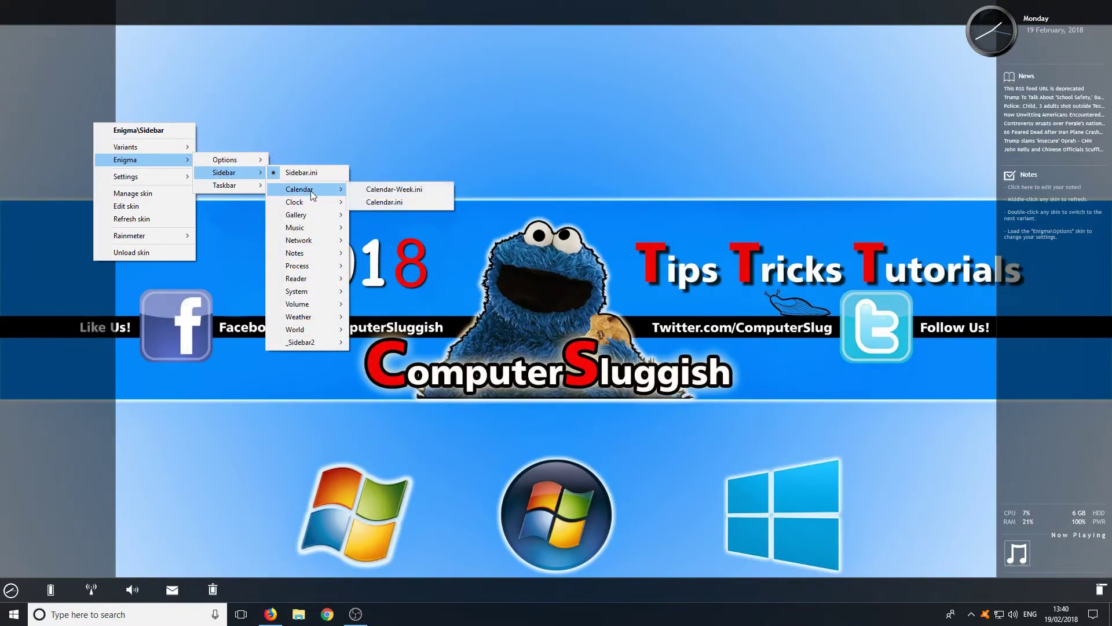
{"action": "left_click", "coordinate": [408, 204]}
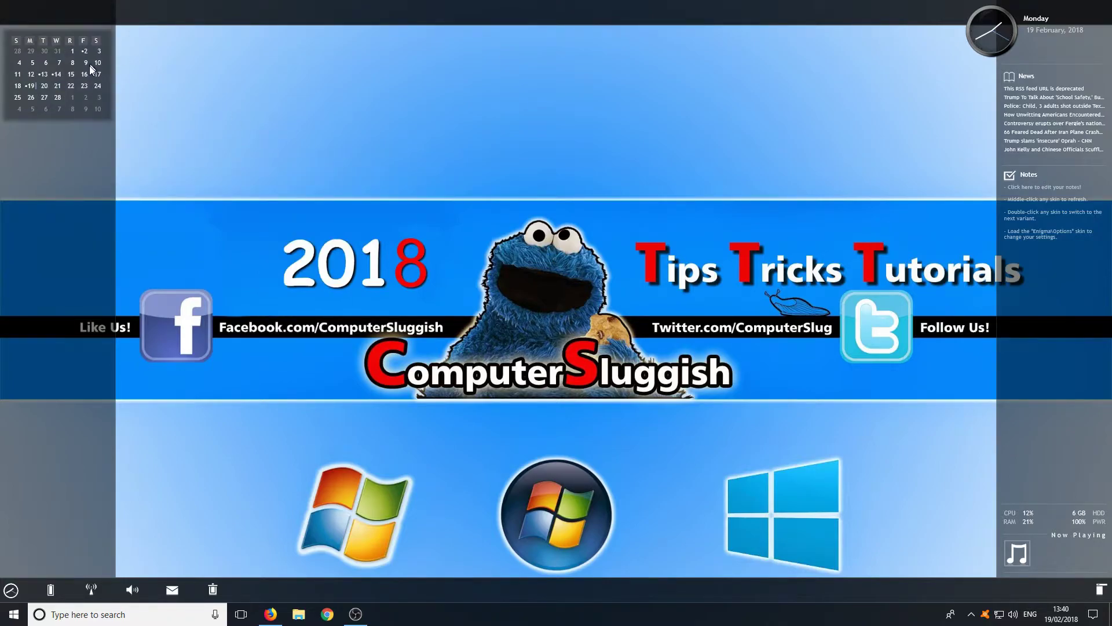
{"action": "left_click_drag", "start_coordinate": [89, 128], "coordinate": [67, 273]}
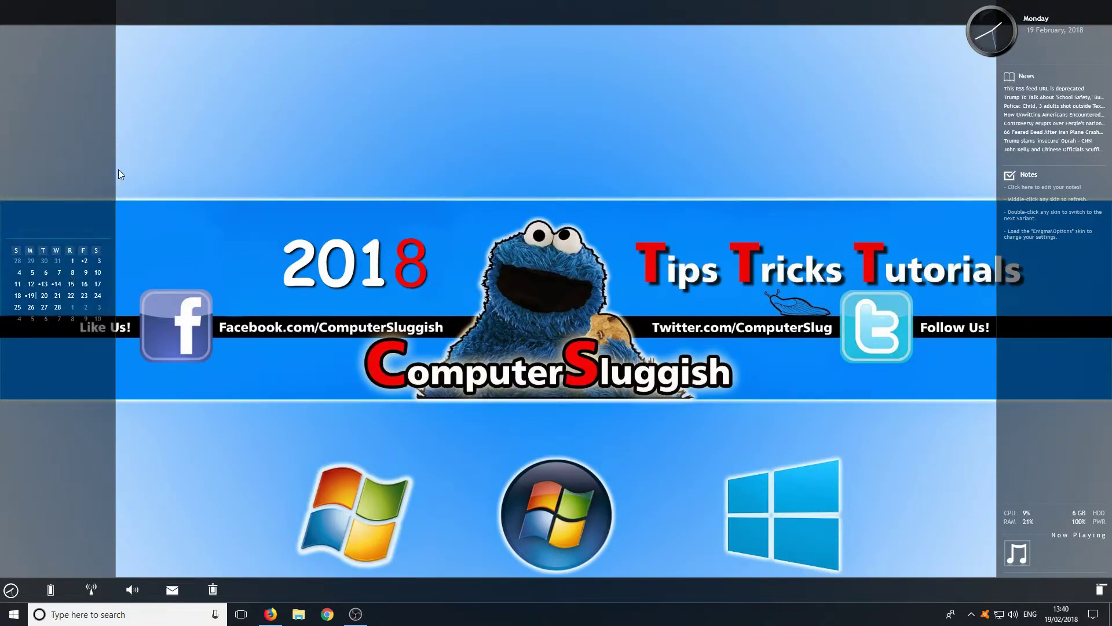
{"action": "right_click", "coordinate": [49, 120]}
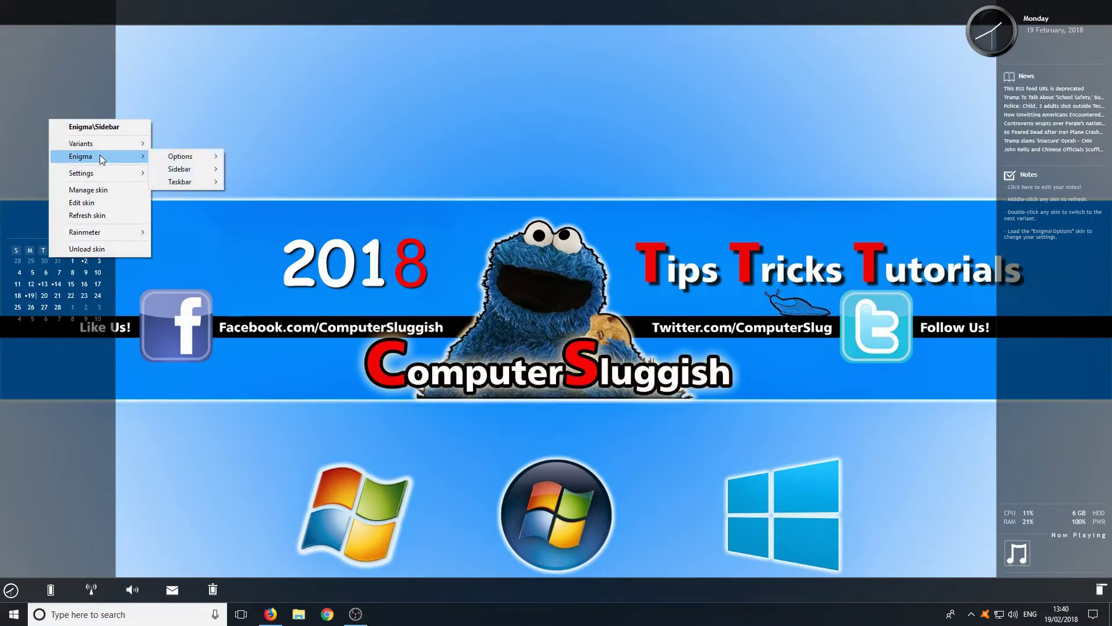
Step: Load Network-Graph.ini and arrange it in the left sidebar just beneath the calendar
{"action": "mouse_move", "coordinate": [203, 170]}
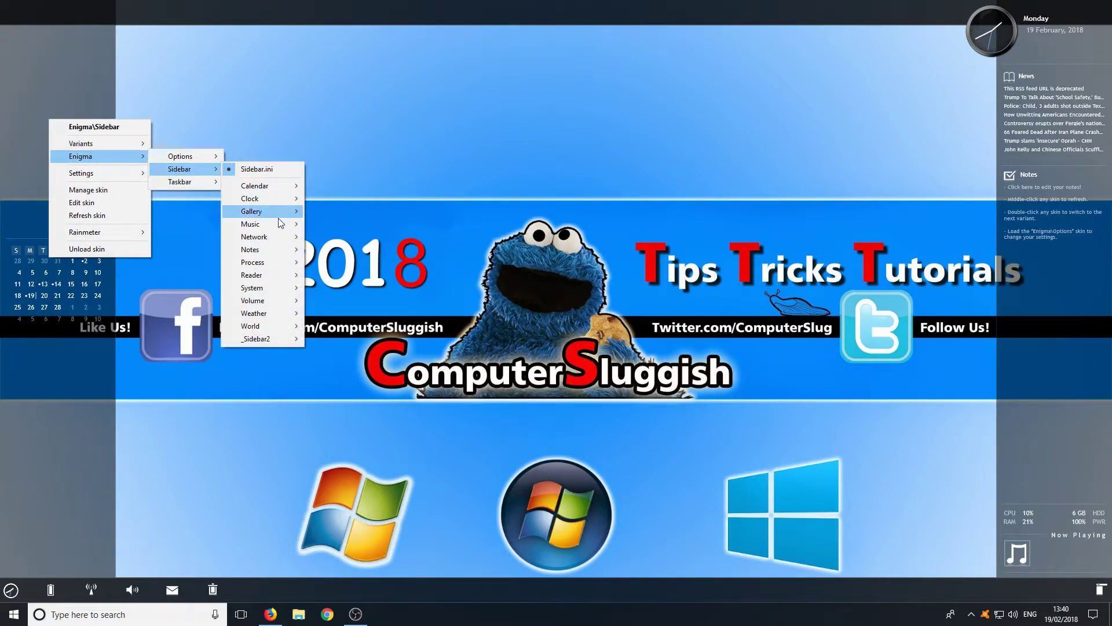
{"action": "mouse_move", "coordinate": [281, 226]}
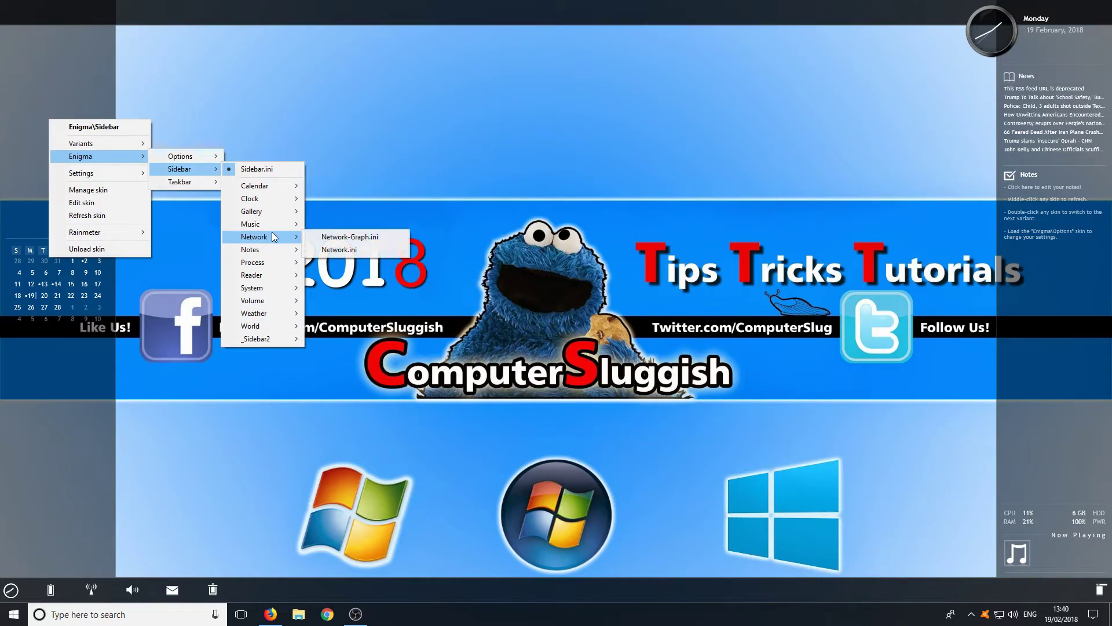
{"action": "left_click", "coordinate": [370, 239]}
{"action": "left_click_drag", "start_coordinate": [26, 20], "coordinate": [16, 378]}
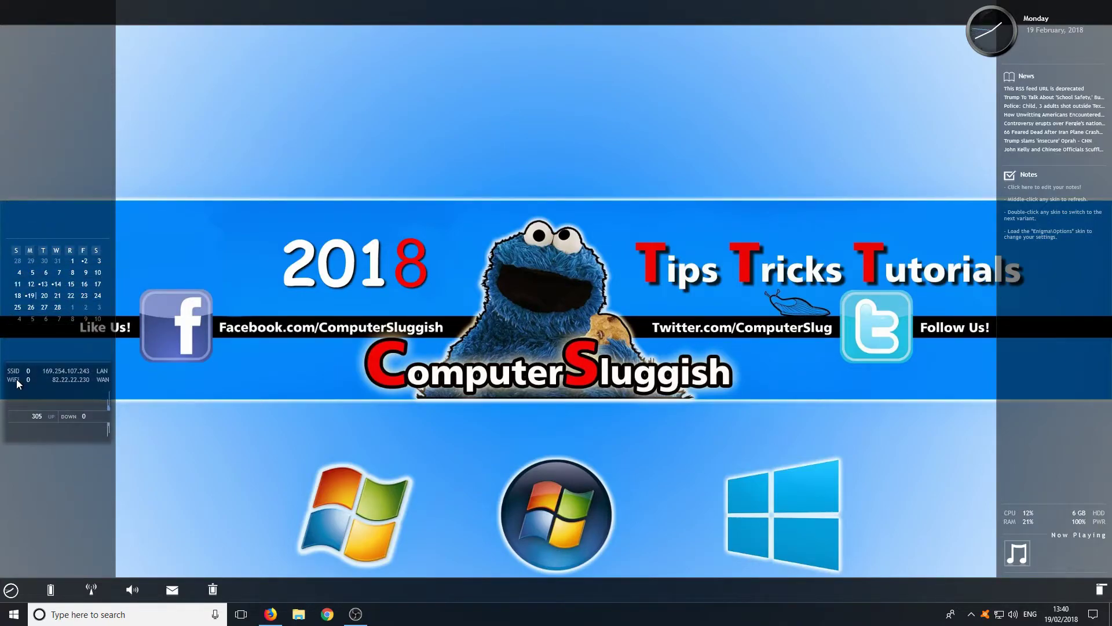
{"action": "left_click_drag", "start_coordinate": [51, 274], "coordinate": [50, 248]}
{"action": "mouse_move", "coordinate": [64, 398]}
{"action": "left_mouse_down"}
{"action": "mouse_move", "coordinate": [1073, 363]}
{"action": "mouse_move", "coordinate": [966, 345]}
{"action": "mouse_move", "coordinate": [62, 388]}
{"action": "left_mouse_up"}
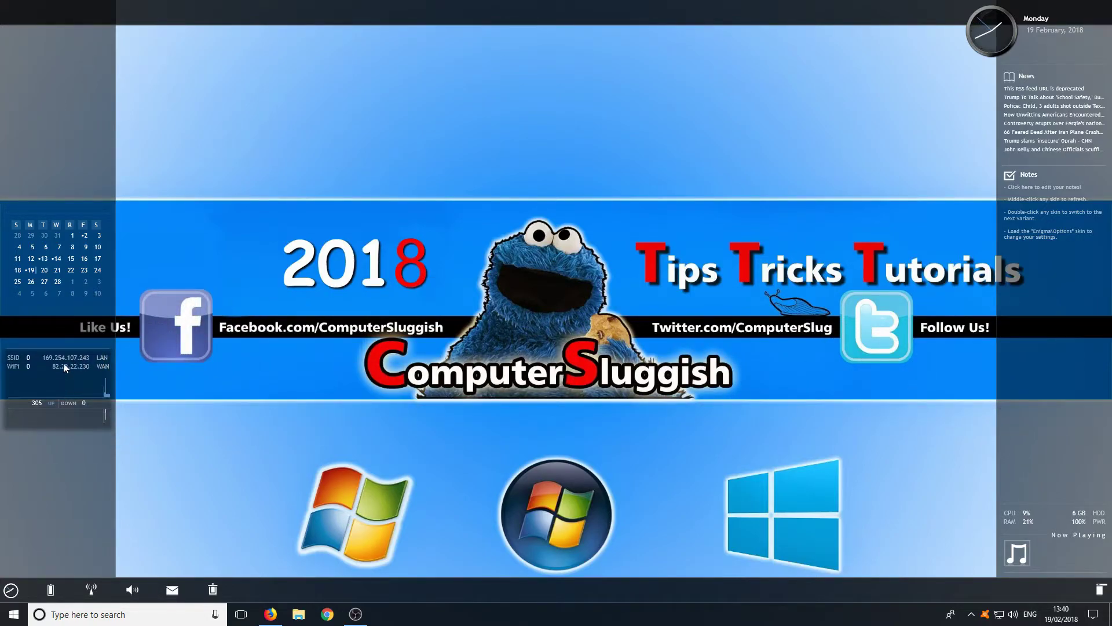
Step: Load Launcher1-Icon.ini as a Chrome launcher and drag it further right along the top bar
{"action": "right_click", "coordinate": [66, 113]}
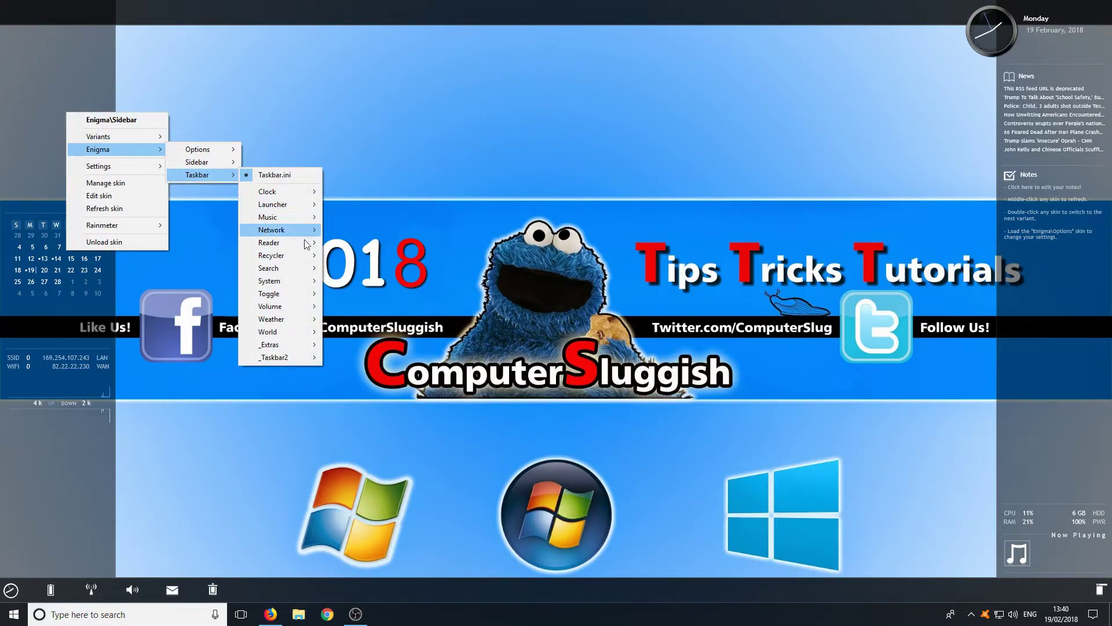
{"action": "mouse_move", "coordinate": [294, 324]}
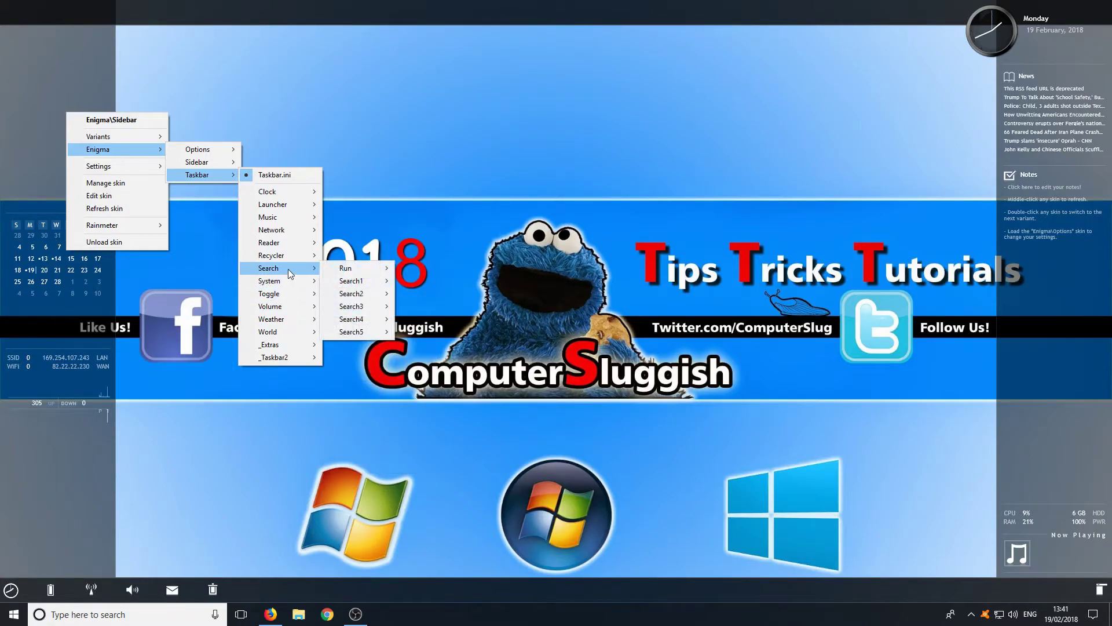
{"action": "mouse_move", "coordinate": [300, 206]}
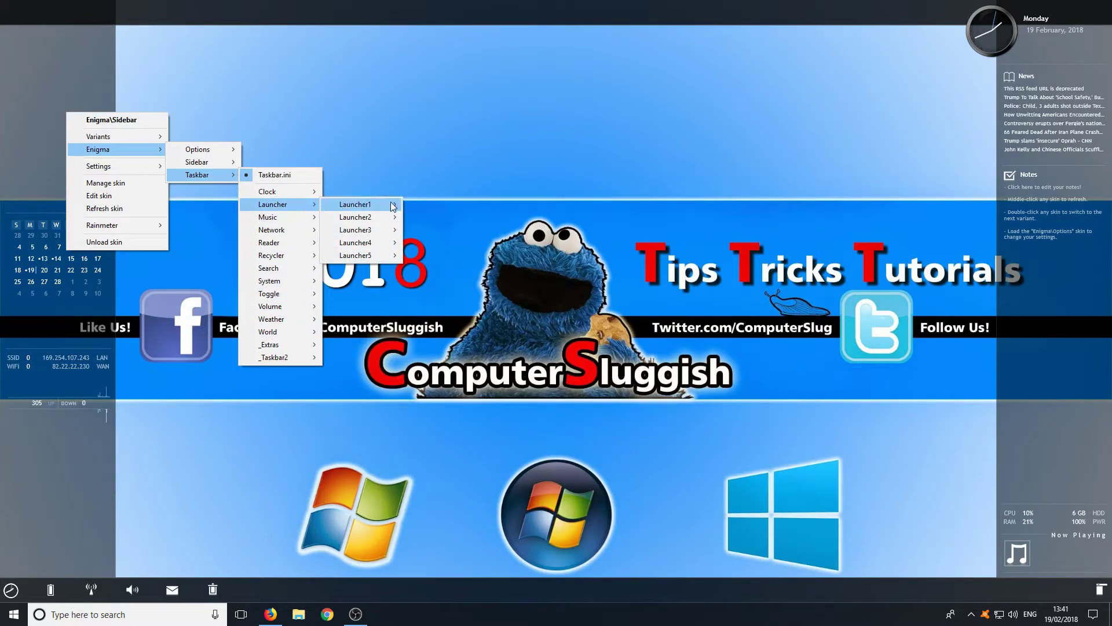
{"action": "mouse_move", "coordinate": [392, 222]}
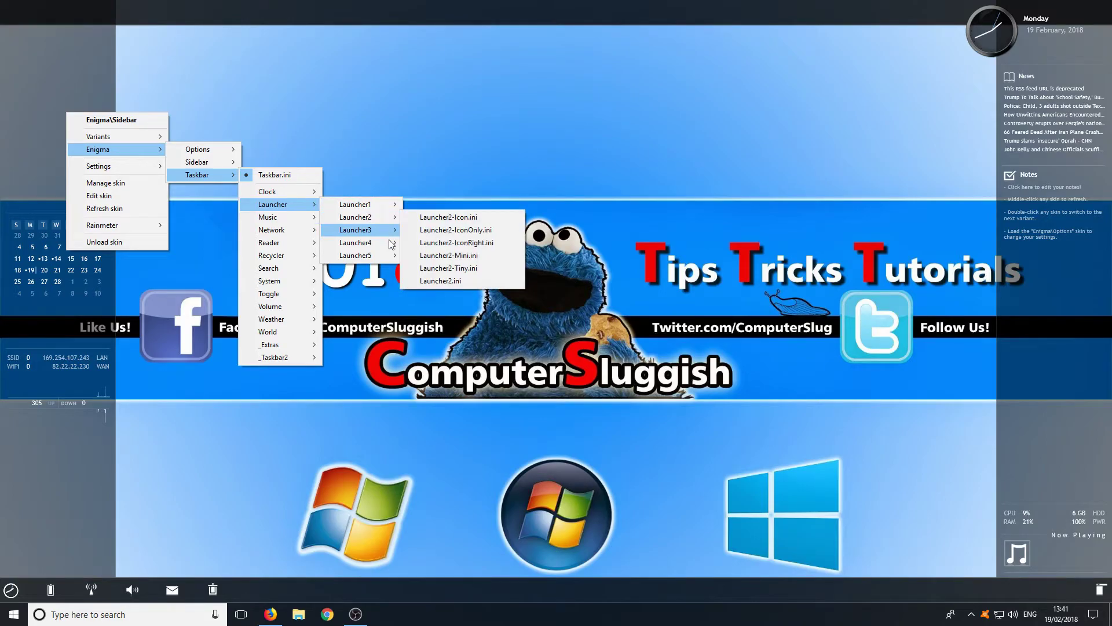
{"action": "mouse_move", "coordinate": [377, 204]}
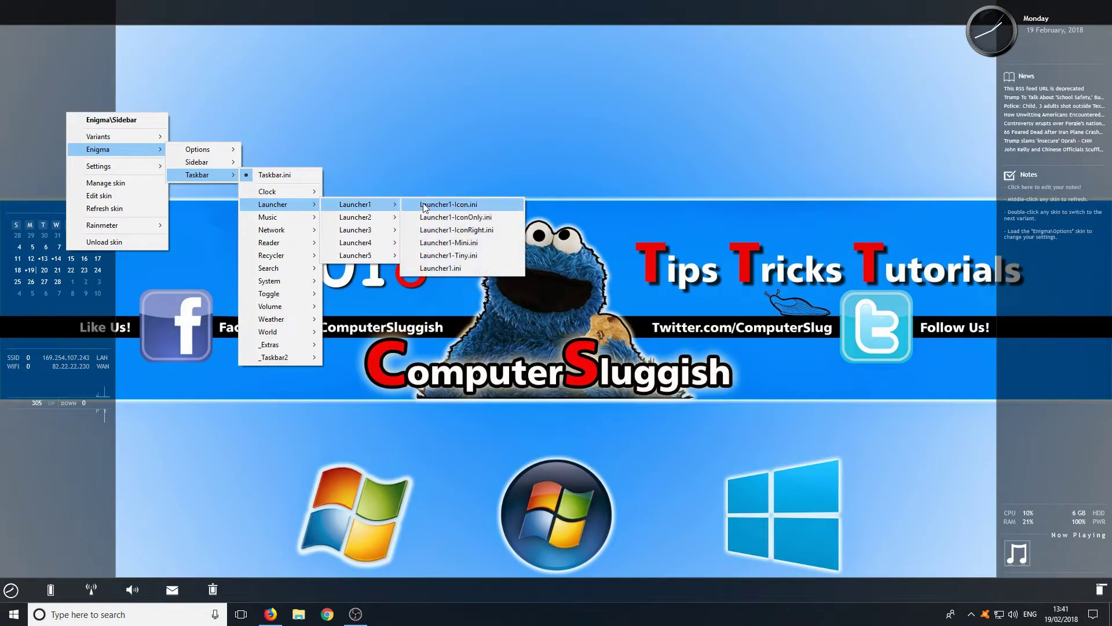
{"action": "left_click", "coordinate": [504, 204]}
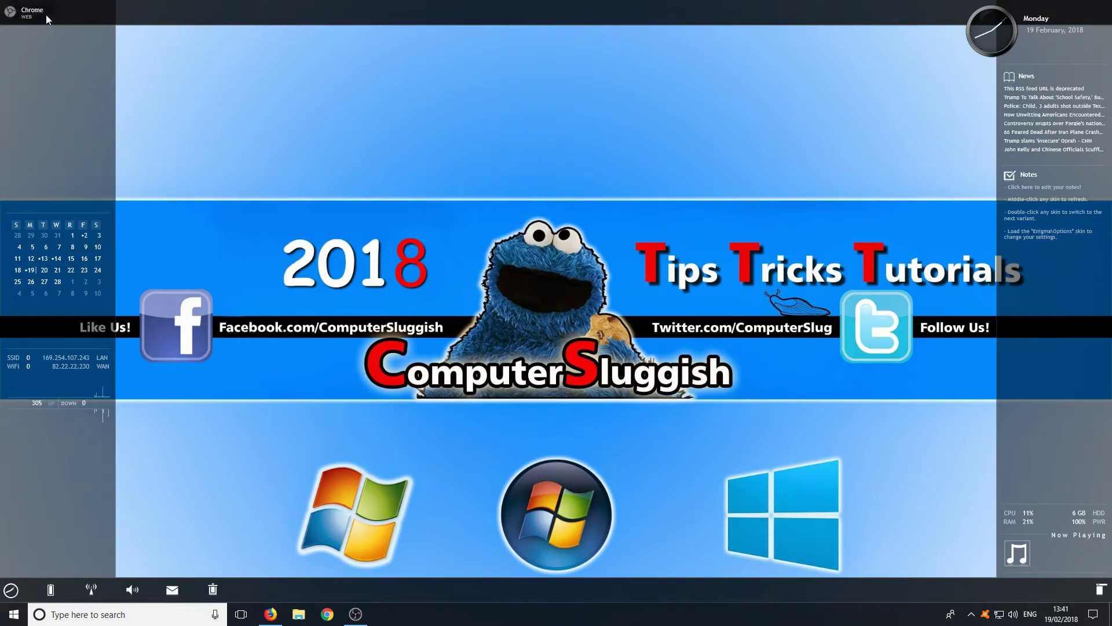
{"action": "left_click_drag", "start_coordinate": [77, 15], "coordinate": [183, 16]}
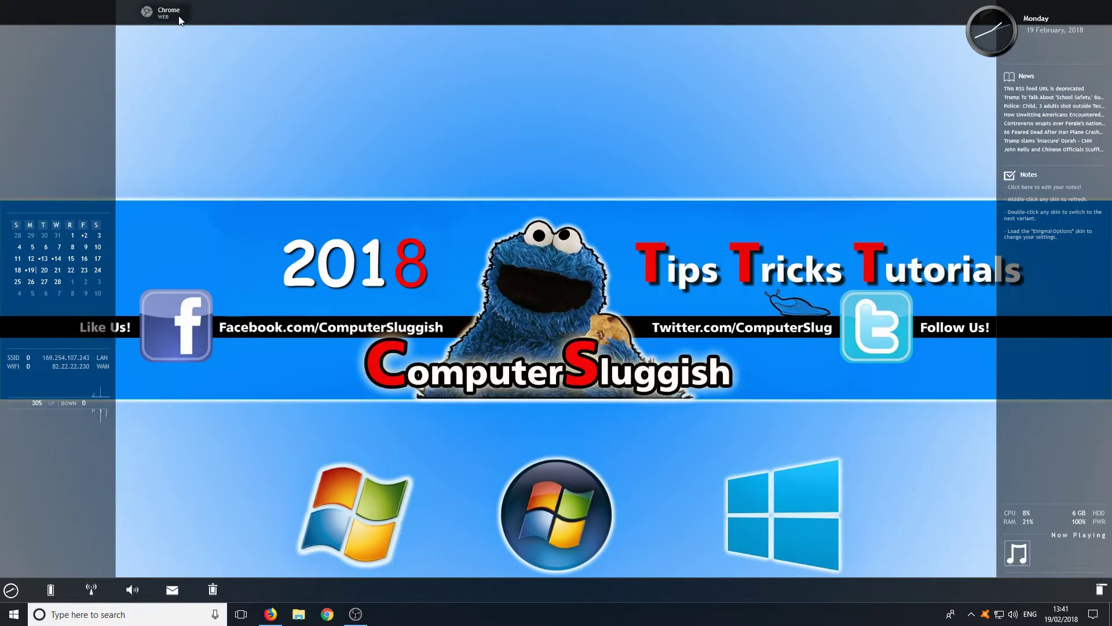
Step: Load Launcher2-Icon.ini to add a Notepad launcher beside the Chrome one
{"action": "right_click", "coordinate": [225, 17]}
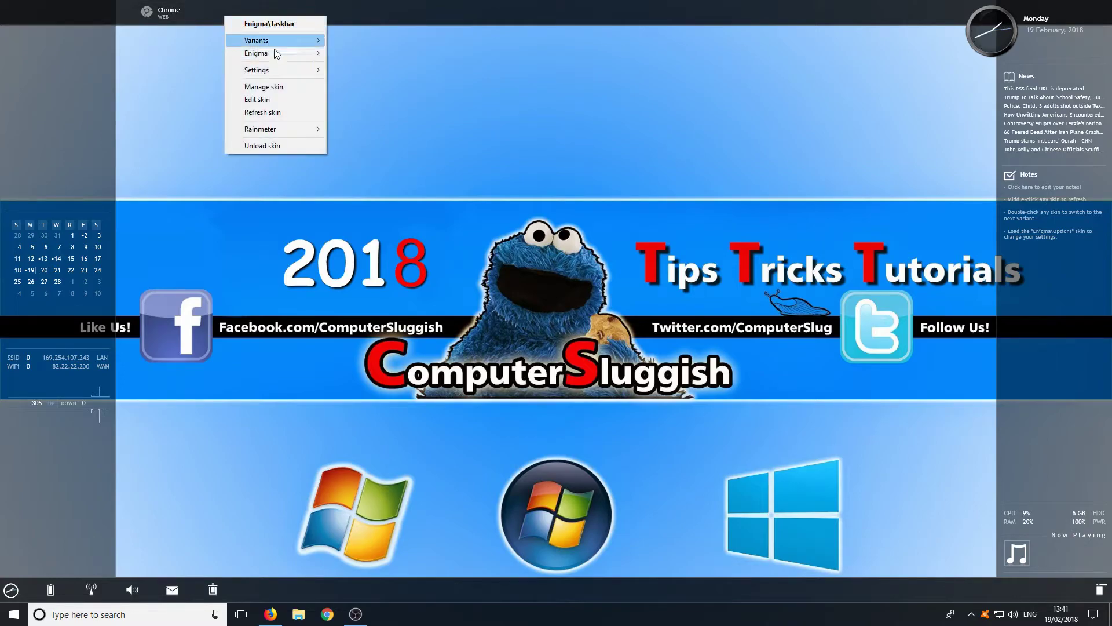
{"action": "mouse_move", "coordinate": [276, 53]}
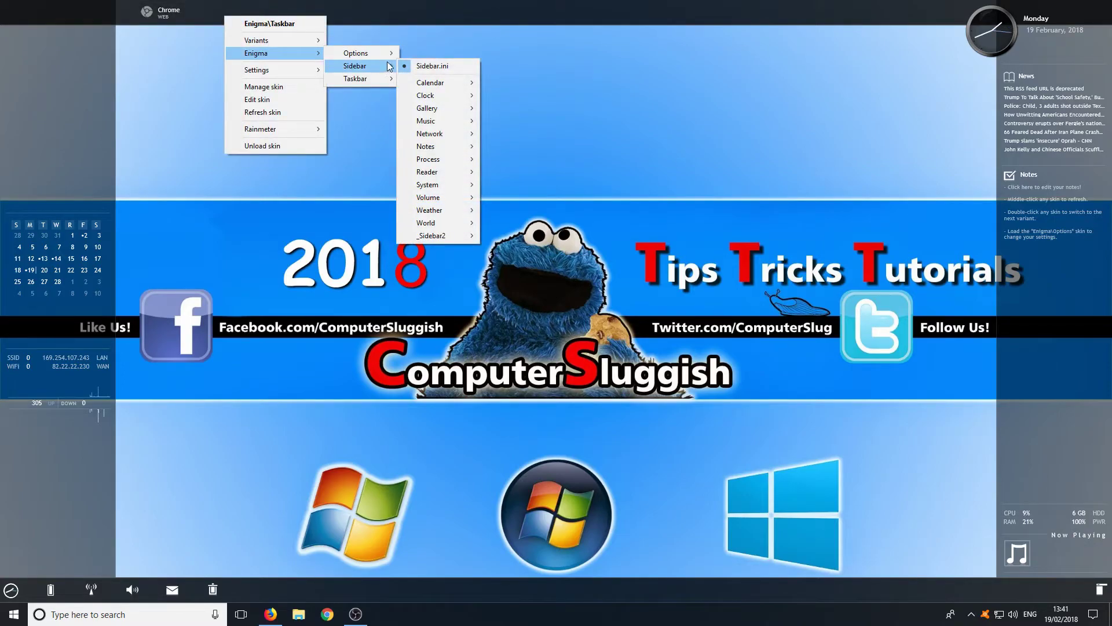
{"action": "mouse_move", "coordinate": [373, 79]}
{"action": "mouse_move", "coordinate": [441, 108]}
{"action": "mouse_move", "coordinate": [528, 121]}
{"action": "left_click", "coordinate": [614, 122]}
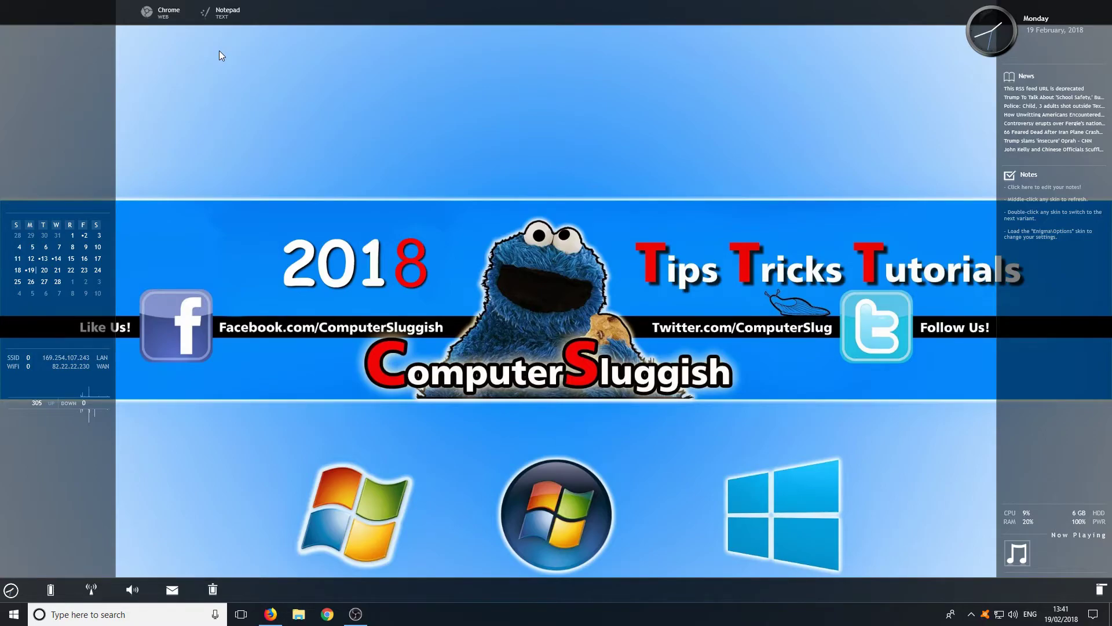
Step: Load Enigma's Weather.ini and place it in the right sidebar below Notes
{"action": "right_click", "coordinate": [57, 113]}
{"action": "mouse_move", "coordinate": [95, 152]}
{"action": "mouse_move", "coordinate": [205, 165]}
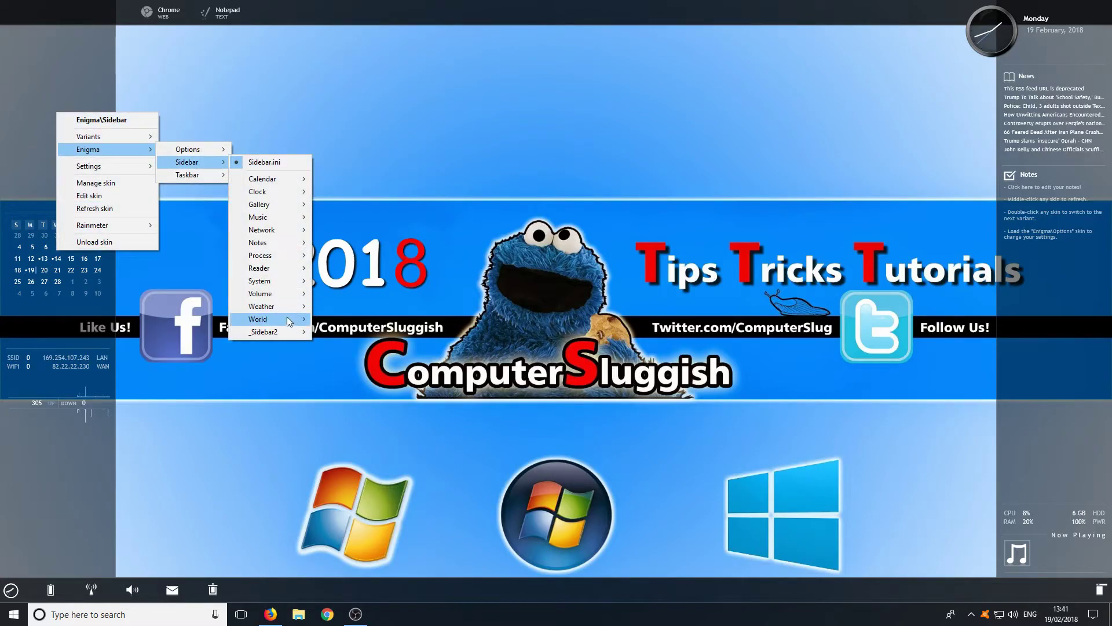
{"action": "mouse_move", "coordinate": [290, 307]}
{"action": "left_click", "coordinate": [379, 307]}
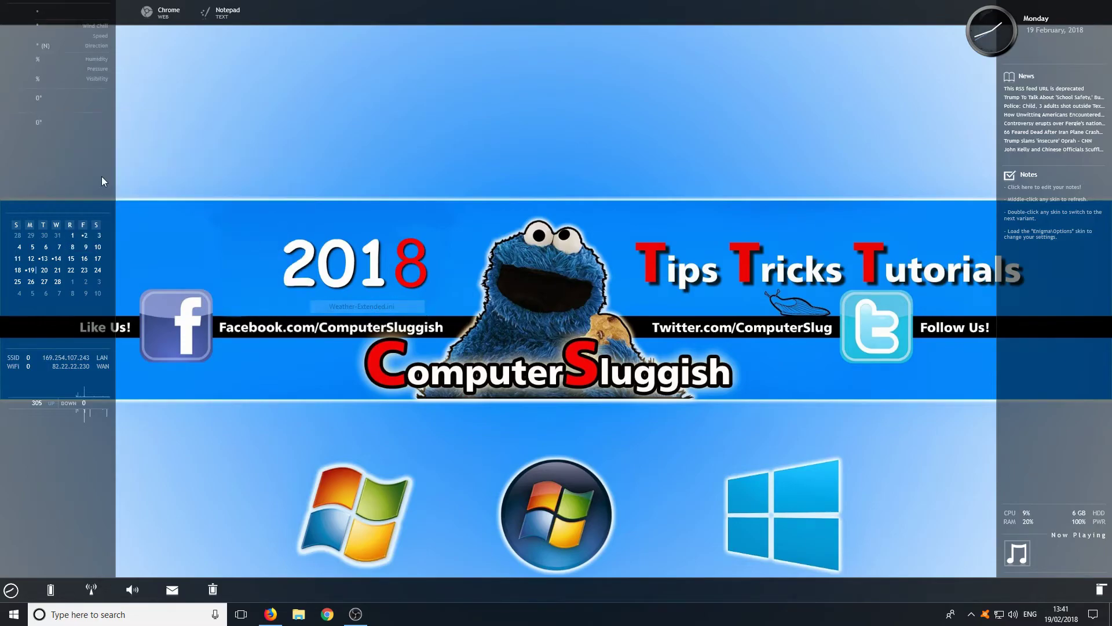
{"action": "left_click_drag", "start_coordinate": [898, 242], "coordinate": [1044, 361]}
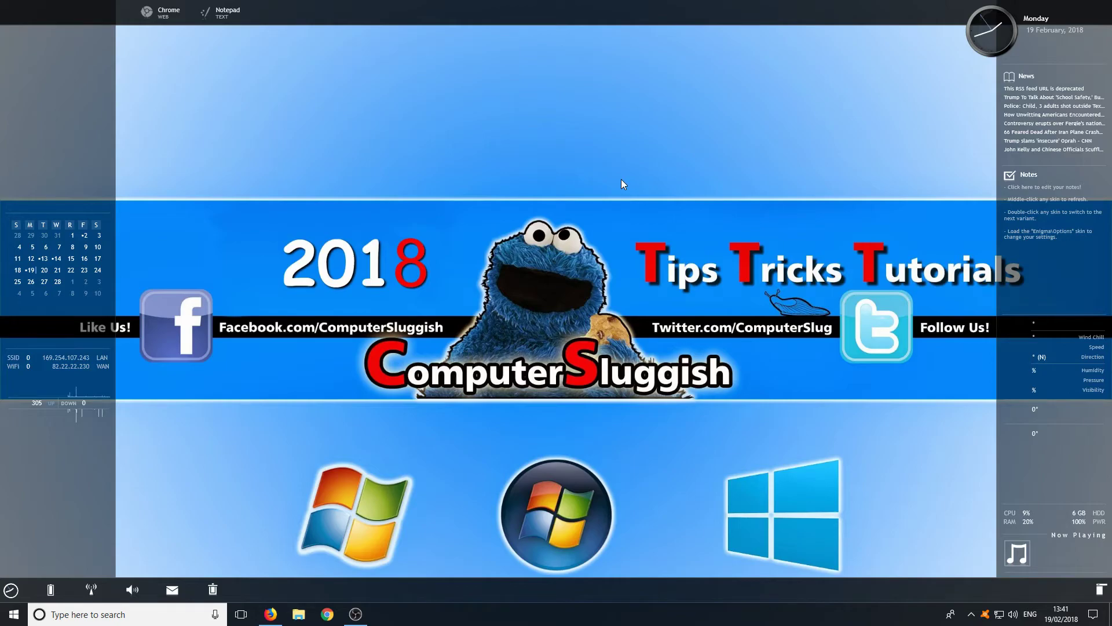
Step: Rearrange the right sidebar's top widgets, moving the News feed to the left sidebar, then return to Firefox
{"action": "left_click_drag", "start_coordinate": [1025, 38], "coordinate": [1024, 79]}
{"action": "left_click_drag", "start_coordinate": [1045, 154], "coordinate": [49, 172]}
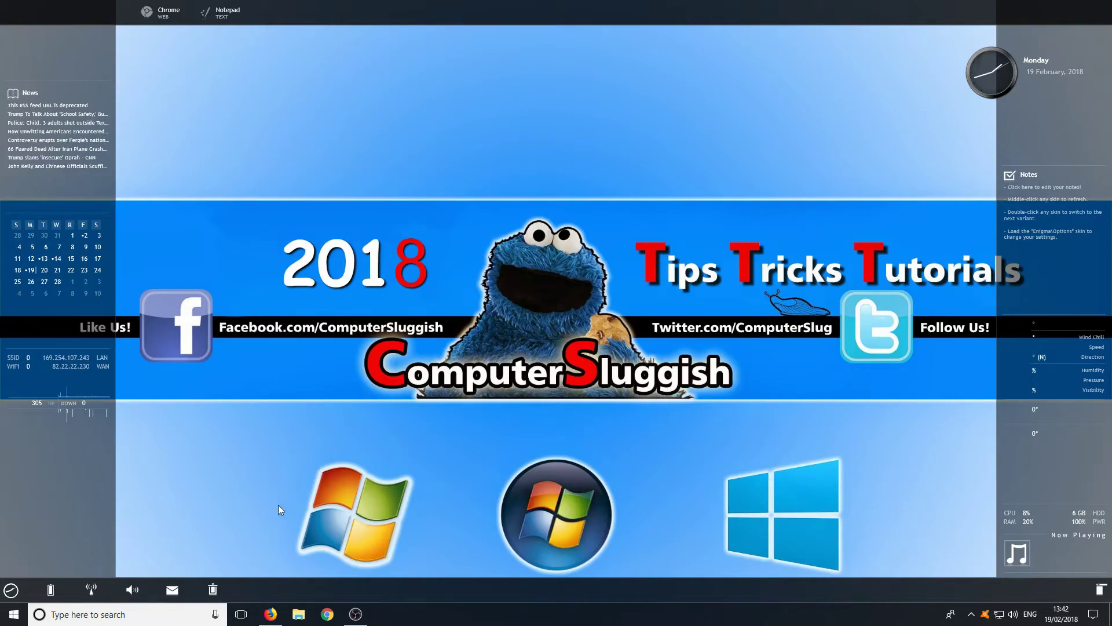
{"action": "left_click", "coordinate": [271, 613]}
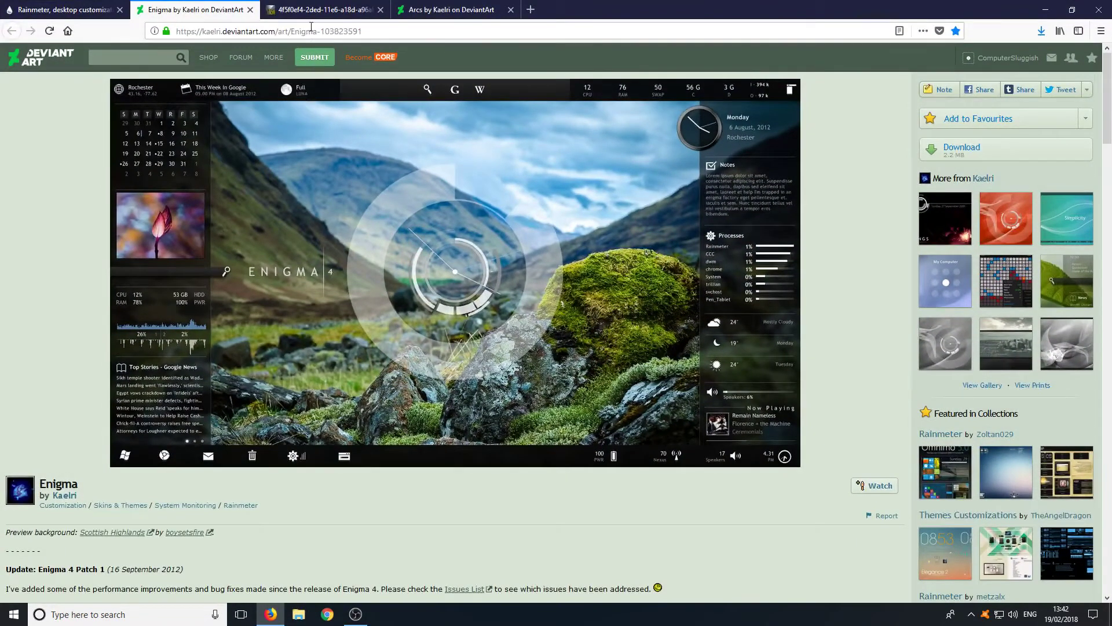
Step: Set the green-hills-and-loch landscape photo from Firefox as the desktop background with Fill positioning
{"action": "left_click", "coordinate": [318, 8]}
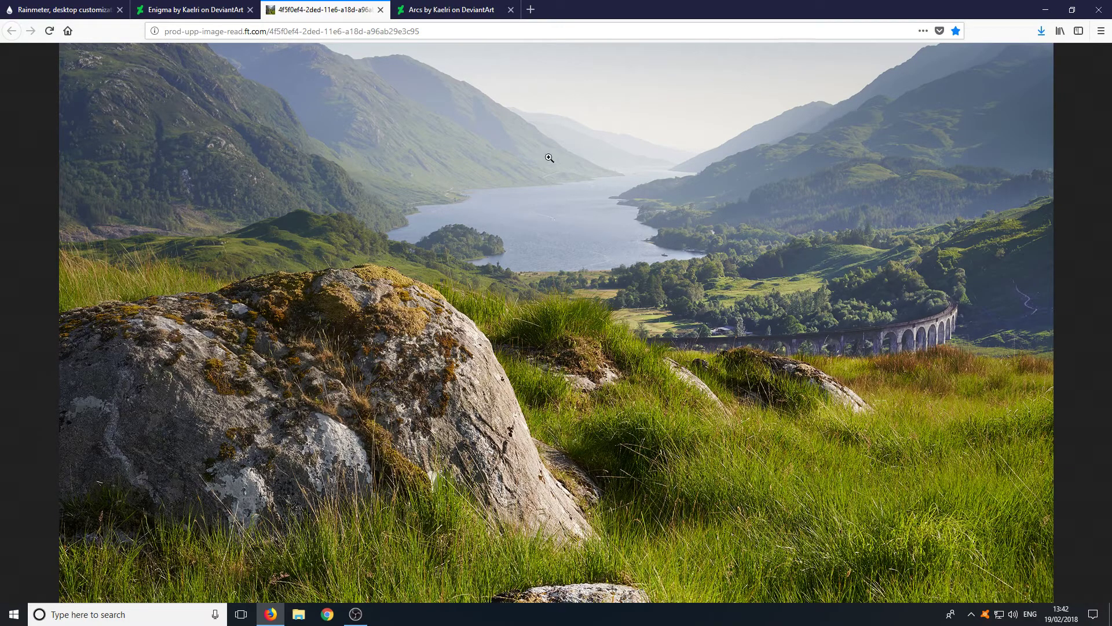
{"action": "right_click", "coordinate": [521, 142]}
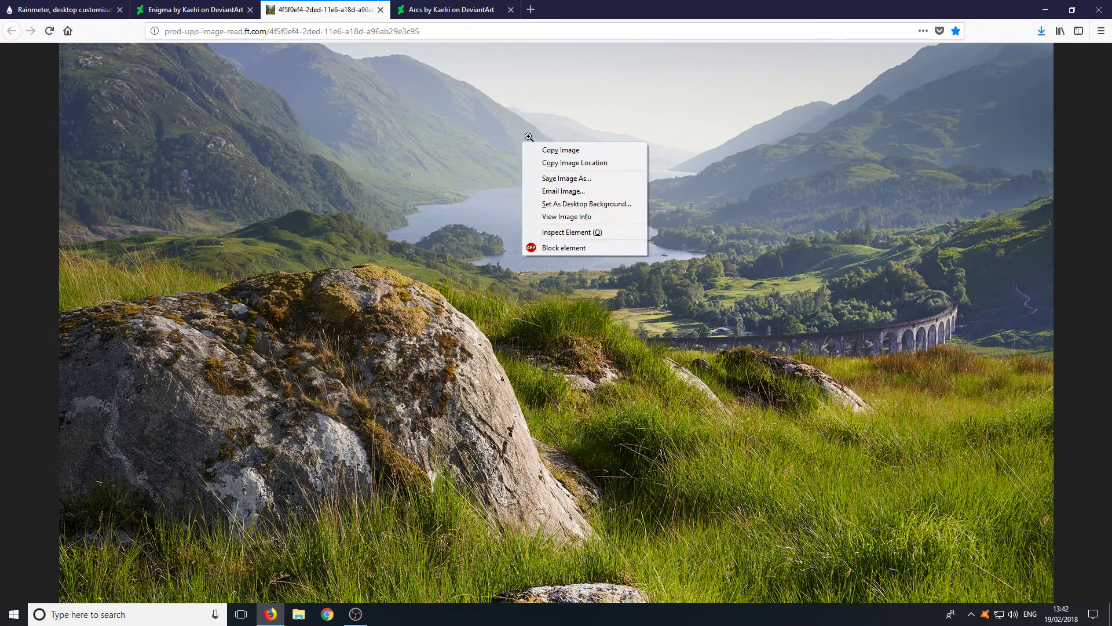
{"action": "left_click", "coordinate": [608, 205]}
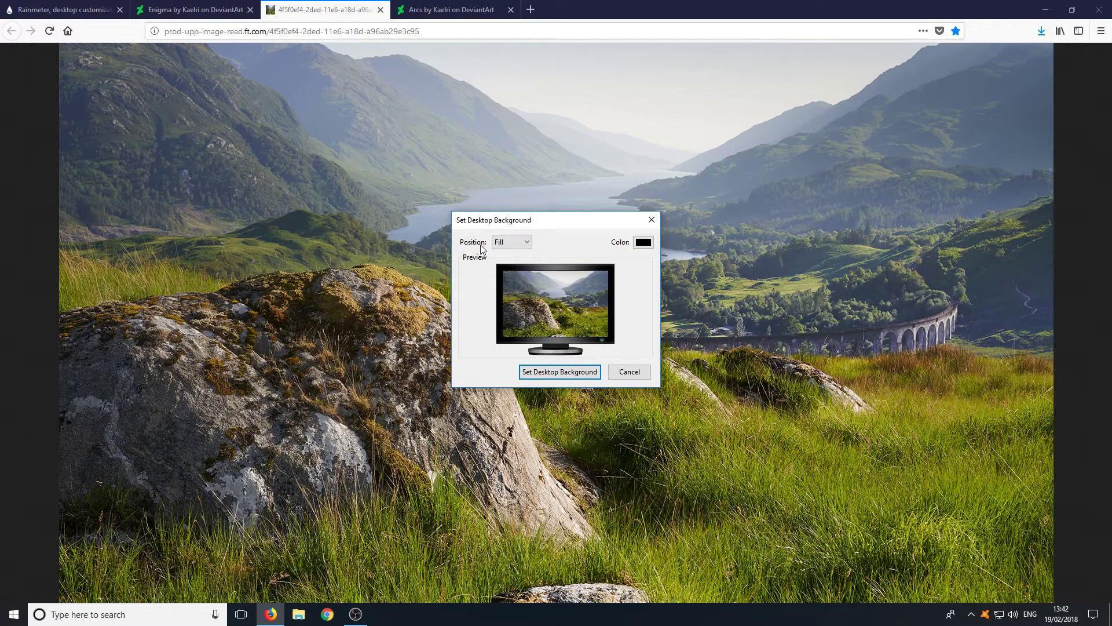
{"action": "left_click", "coordinate": [573, 373]}
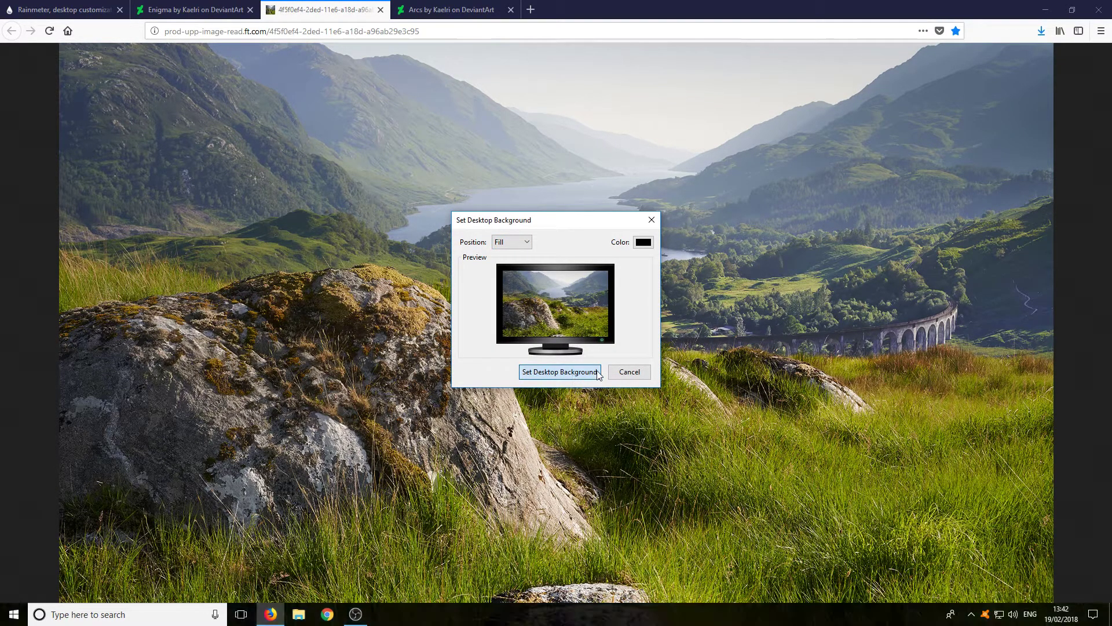
{"action": "left_click", "coordinate": [1045, 10]}
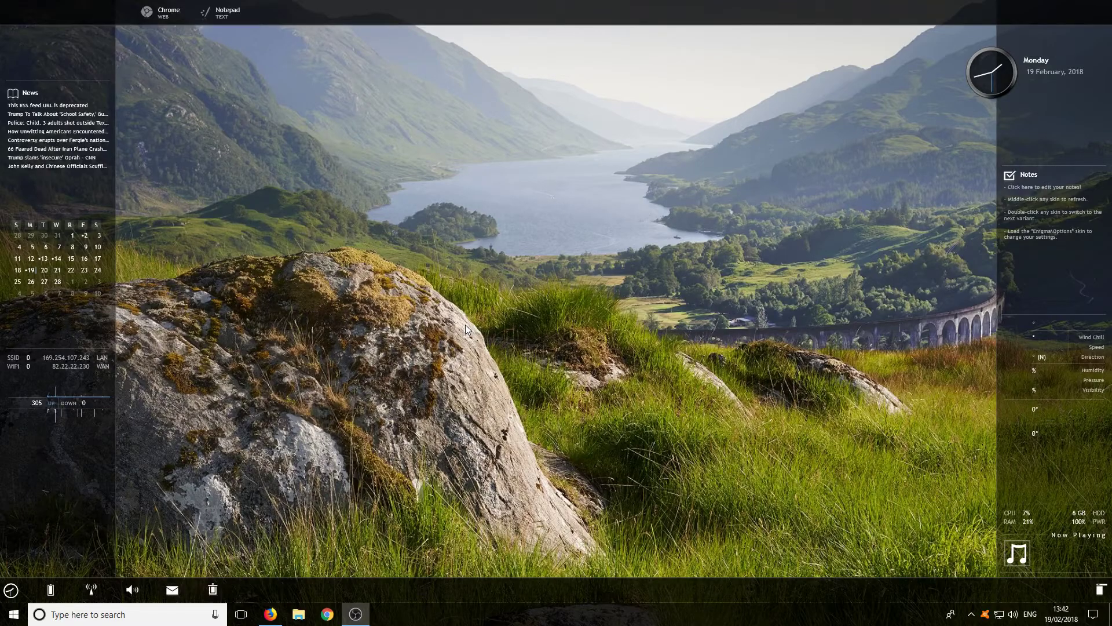
{"action": "left_click", "coordinate": [270, 613]}
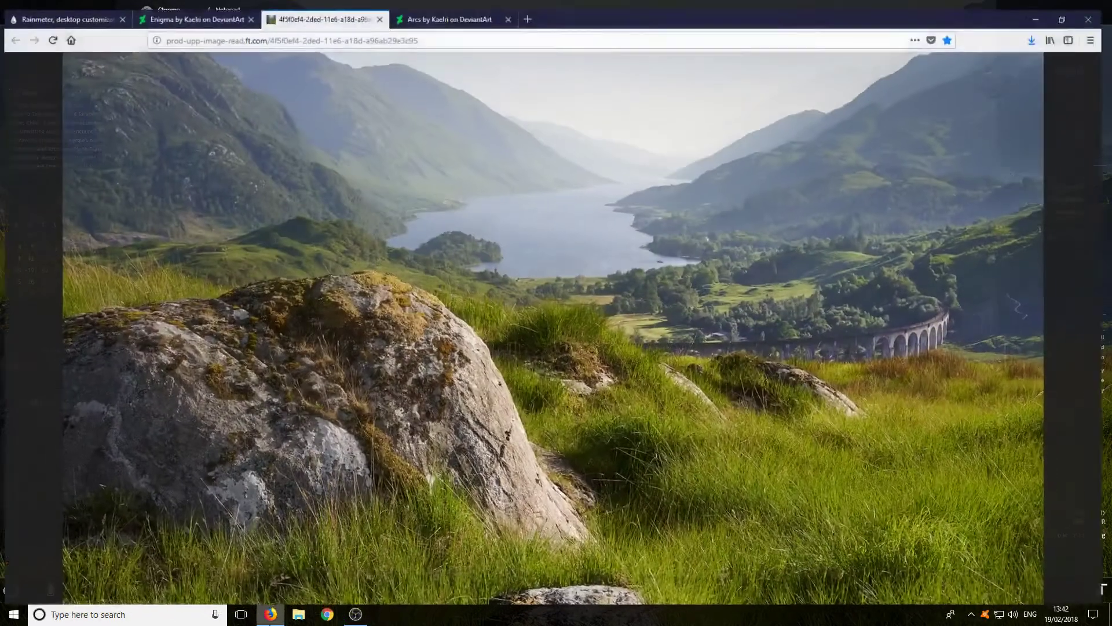
Step: Install Kaelri's Arcs skin via Rainmeter.SkinInstaller and drag its circular clock to the desktop centre
{"action": "left_click", "coordinate": [446, 10]}
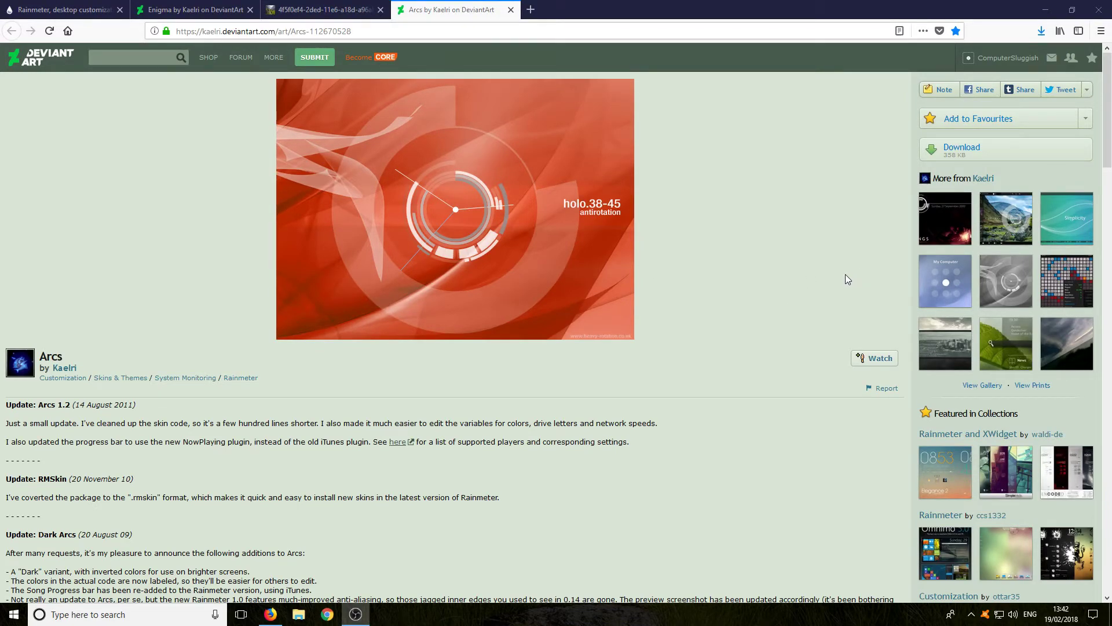
{"action": "left_click", "coordinate": [972, 156]}
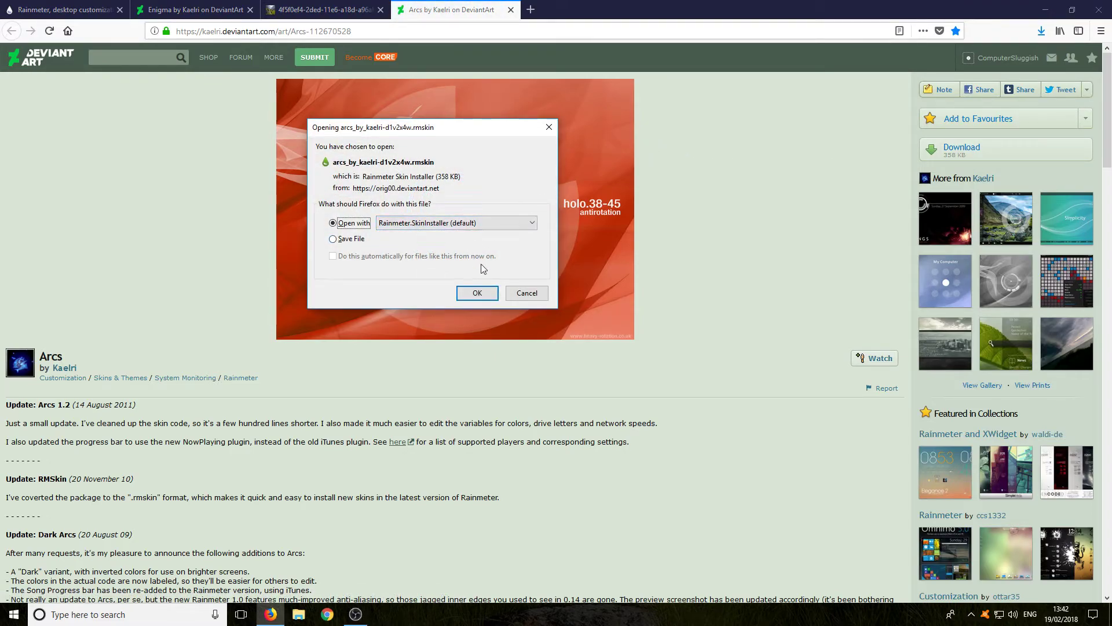
{"action": "left_click", "coordinate": [477, 292]}
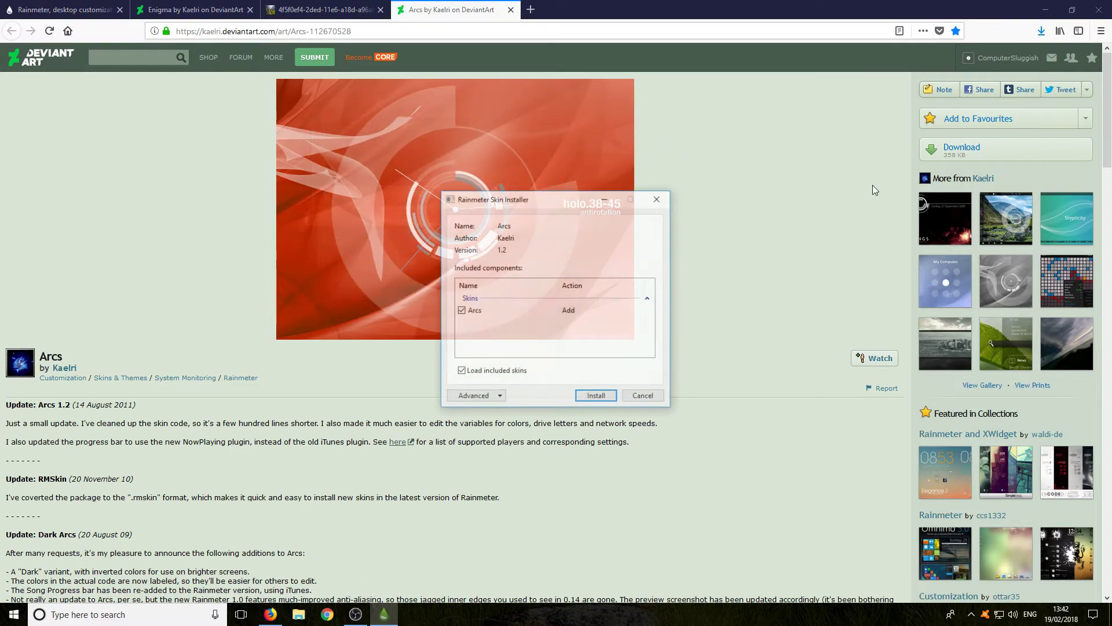
{"action": "left_click", "coordinate": [594, 396]}
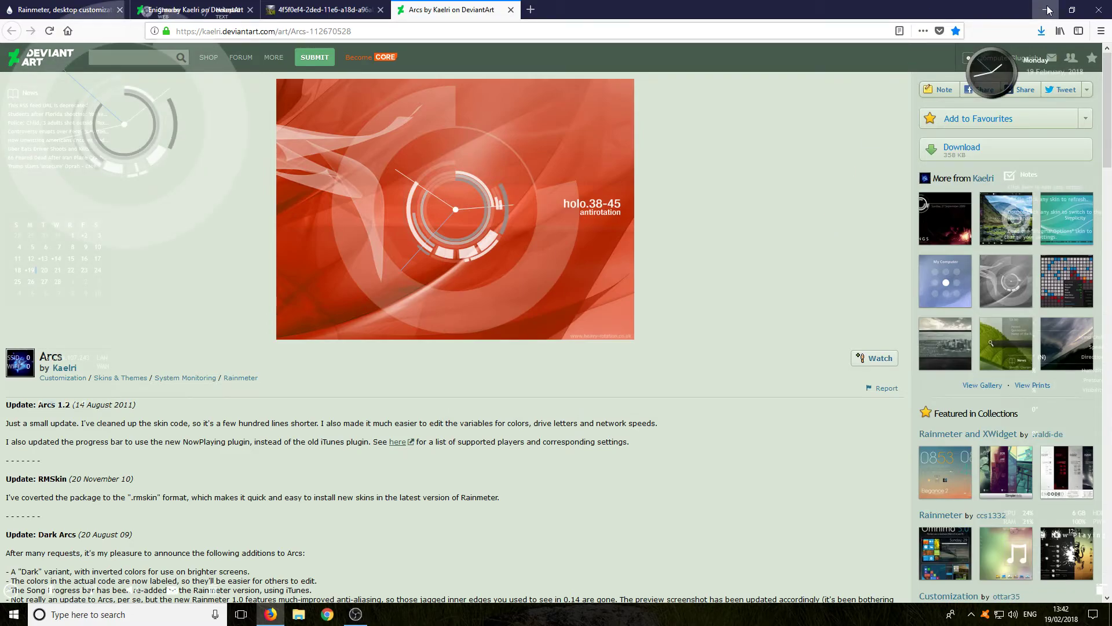
{"action": "left_click", "coordinate": [1046, 10]}
{"action": "left_click_drag", "start_coordinate": [221, 113], "coordinate": [645, 274]}
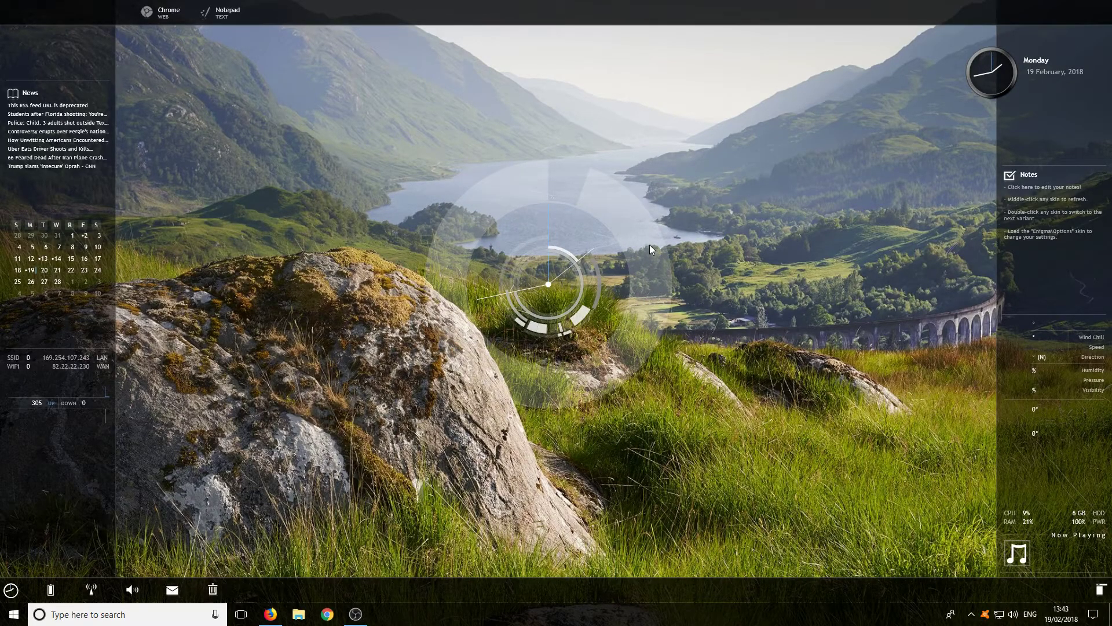
{"action": "right_click", "coordinate": [643, 246]}
{"action": "left_click", "coordinate": [622, 207]}
{"action": "right_click", "coordinate": [648, 253]}
{"action": "mouse_move", "coordinate": [712, 294]}
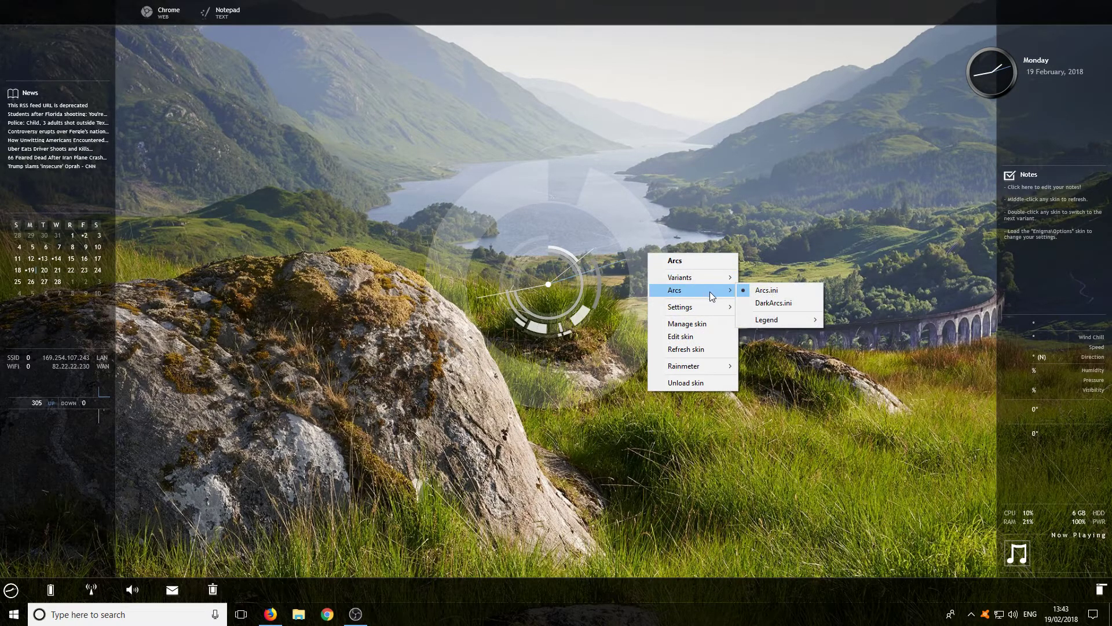
{"action": "left_click", "coordinate": [786, 305]}
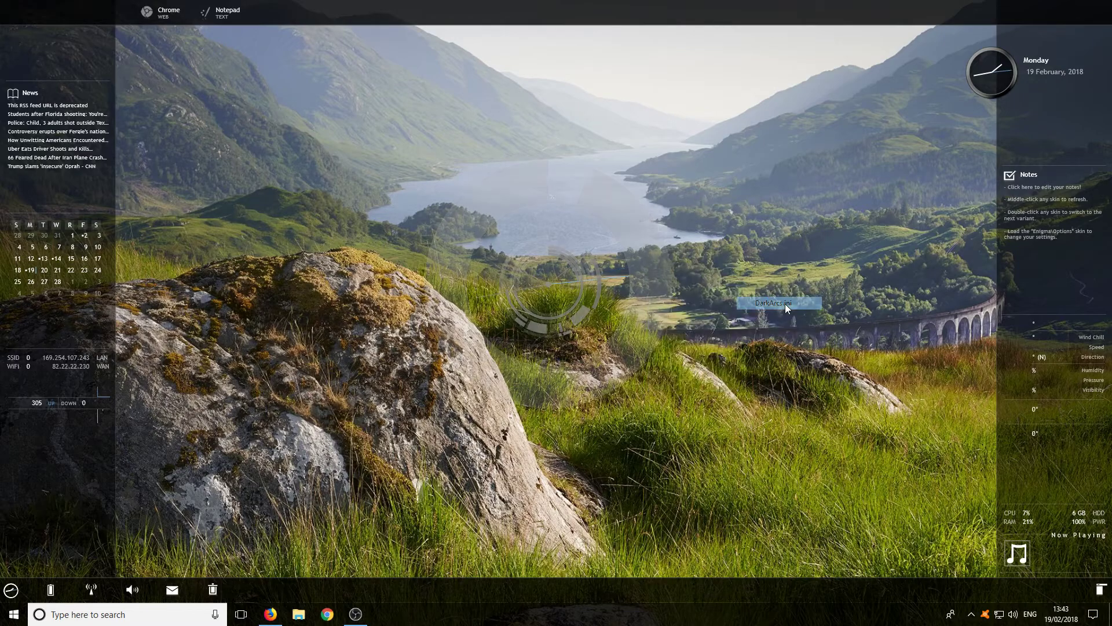
{"action": "right_click", "coordinate": [648, 252]}
{"action": "mouse_move", "coordinate": [679, 290]}
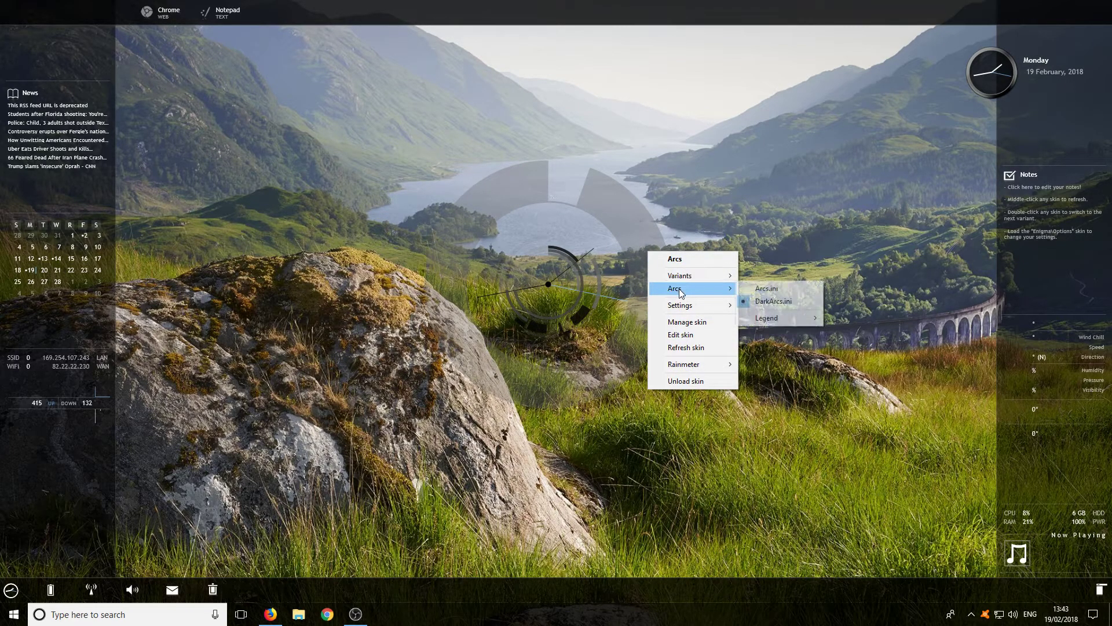
{"action": "left_click", "coordinate": [773, 288]}
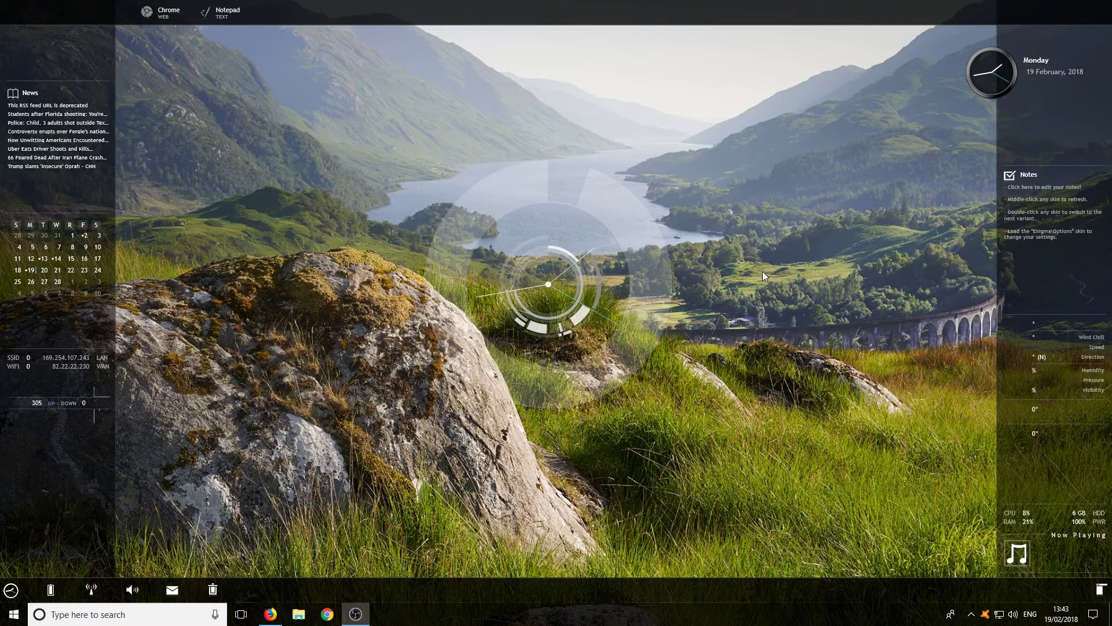